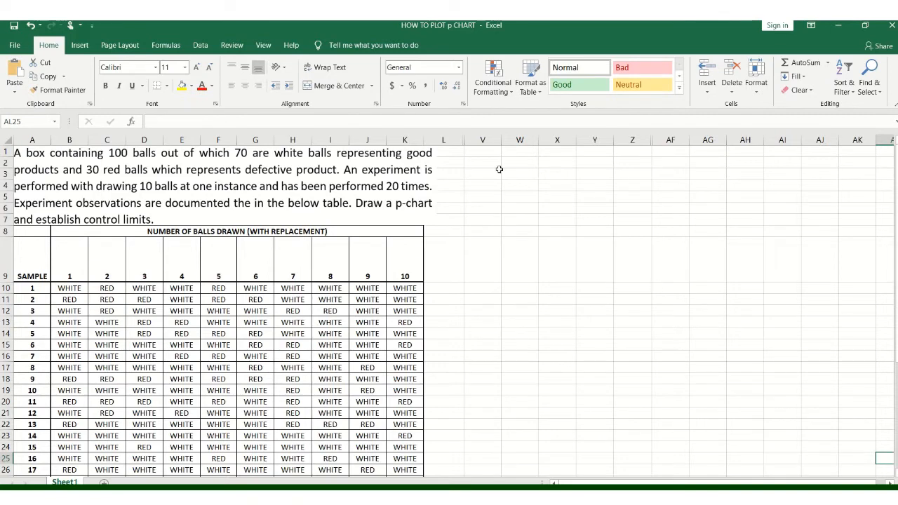
# - Unhide the hidden columns between L and V to bring back the calculation table
pyautogui.moveTo(449, 140); pyautogui.dragTo(481, 141)
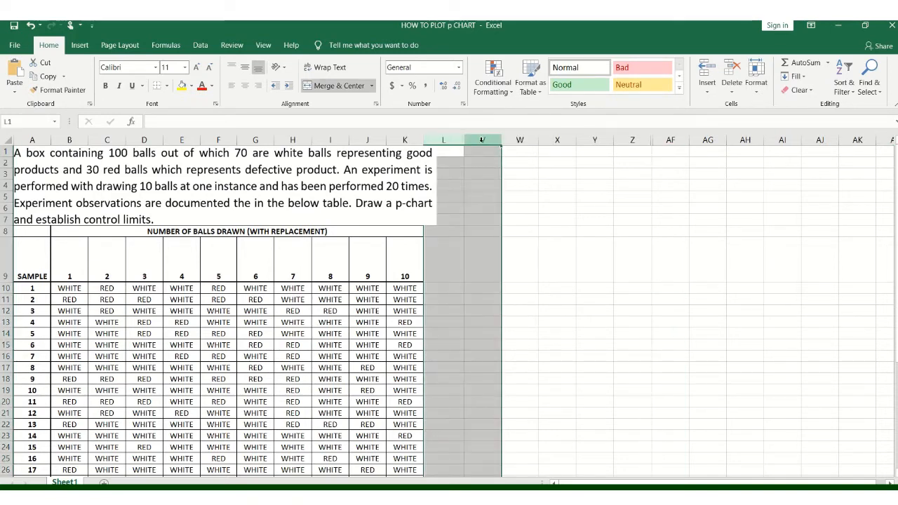
pyautogui.rightClick(483, 143)
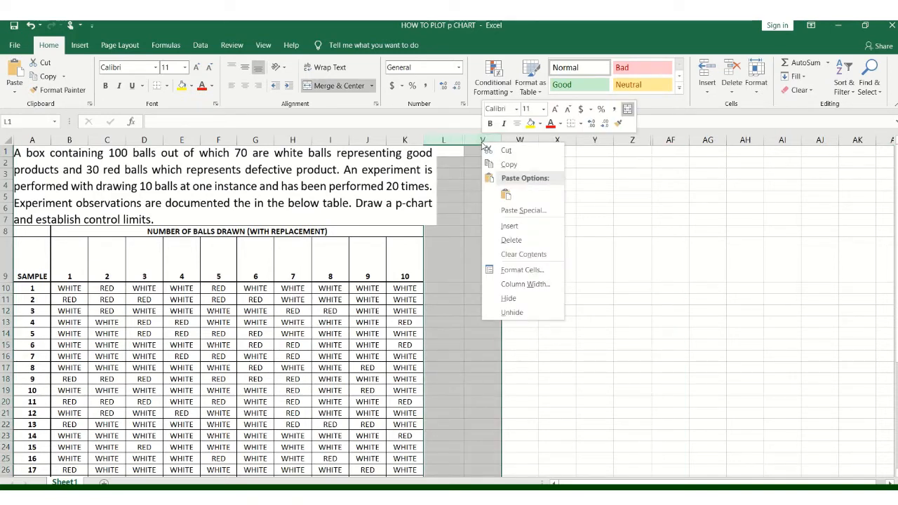
pyautogui.click(510, 316)
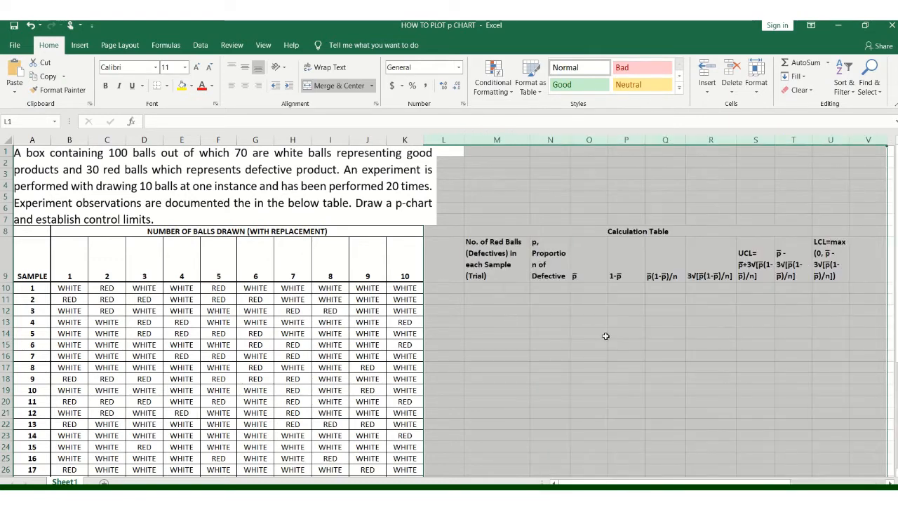
pyautogui.click(621, 377)
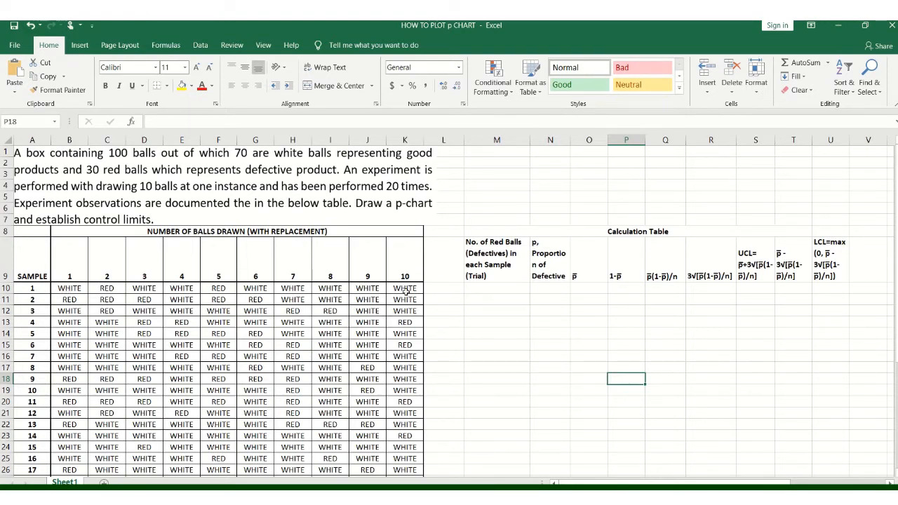
# - Count each sample's red balls by entering =COUNTIF(B10:K10,"RED") in M10 and filling it down to M29
pyautogui.click(487, 288)
pyautogui.write('=')
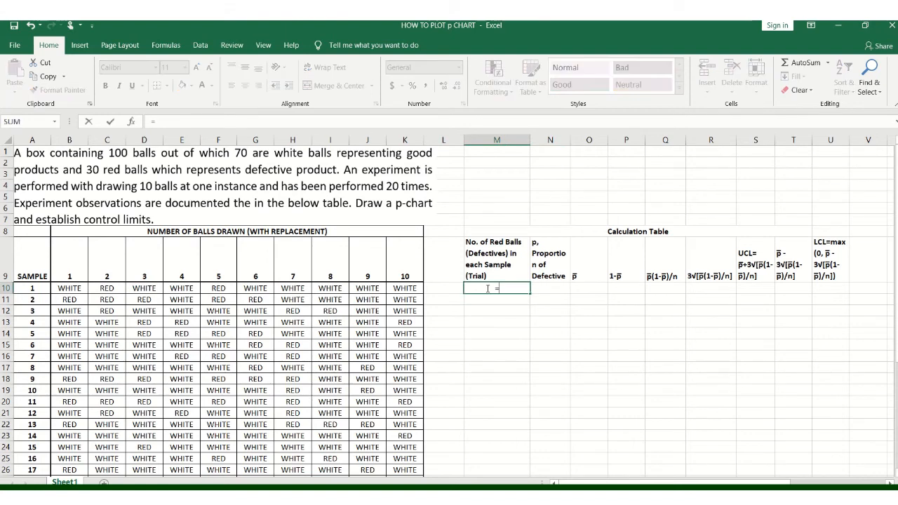
pyautogui.write('COUNT')
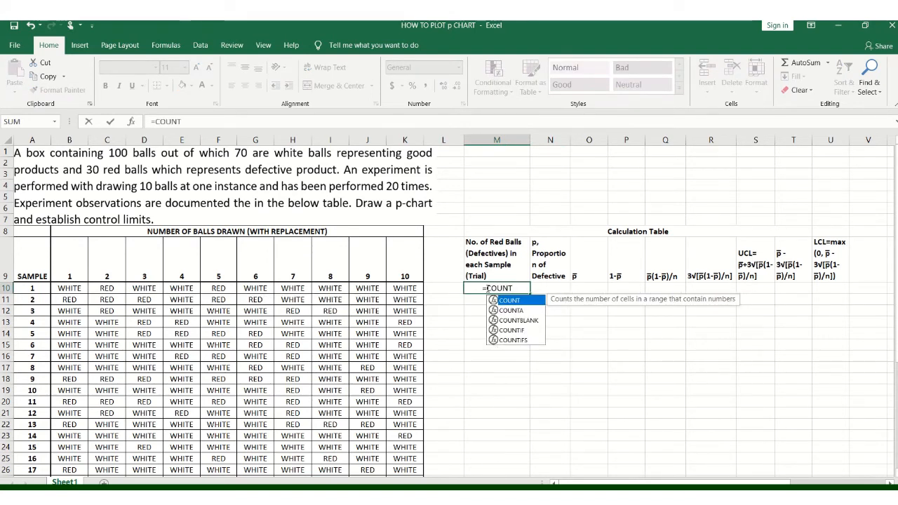
pyautogui.write('IF')
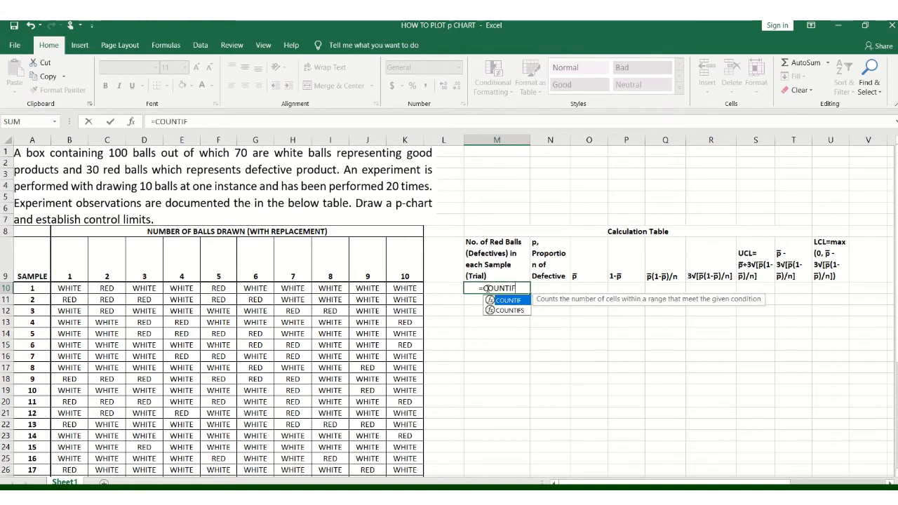
pyautogui.write('(')
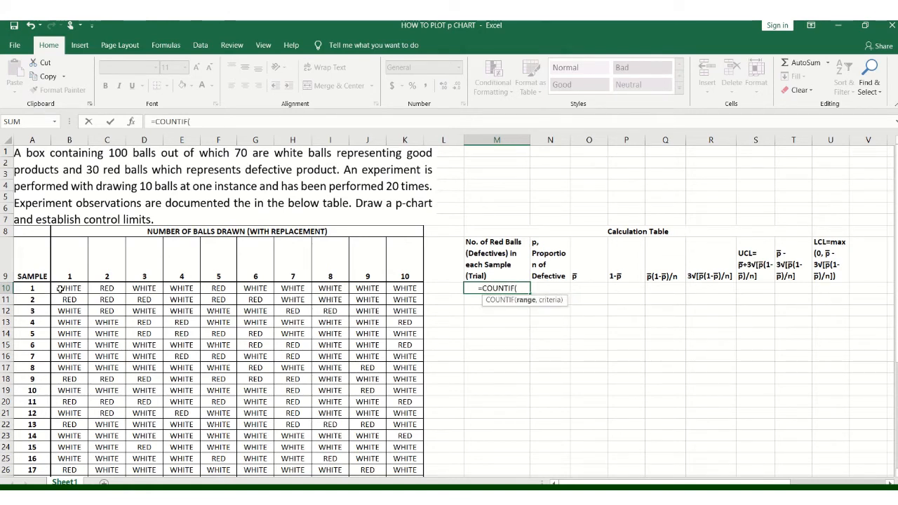
pyautogui.moveTo(59, 289); pyautogui.dragTo(407, 288)
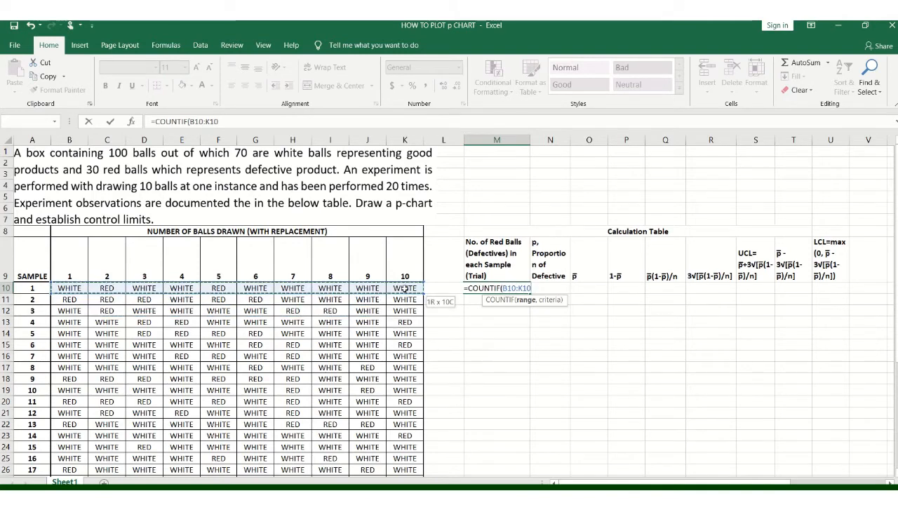
pyautogui.click(220, 122)
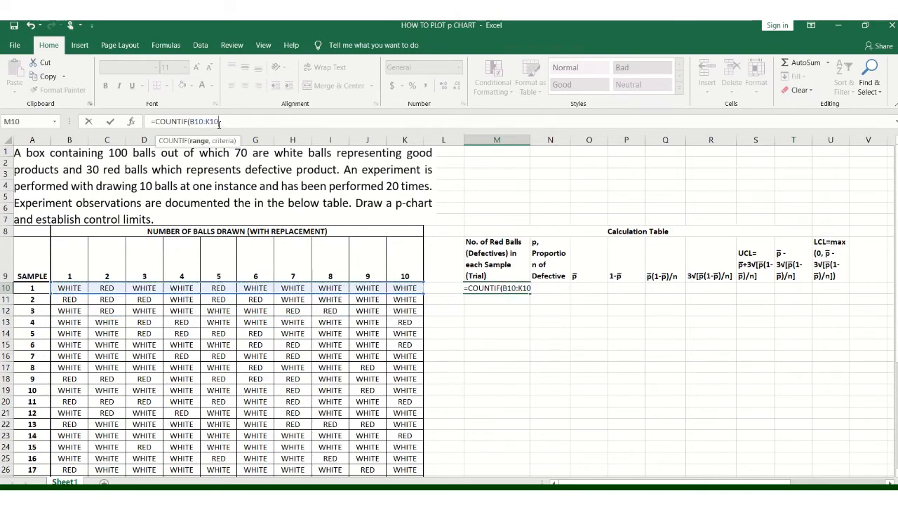
pyautogui.write(',')
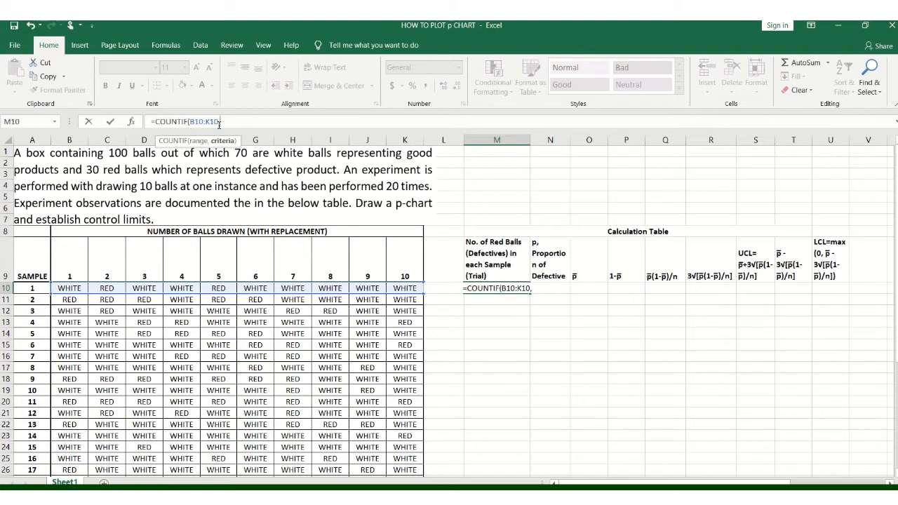
pyautogui.write('"')
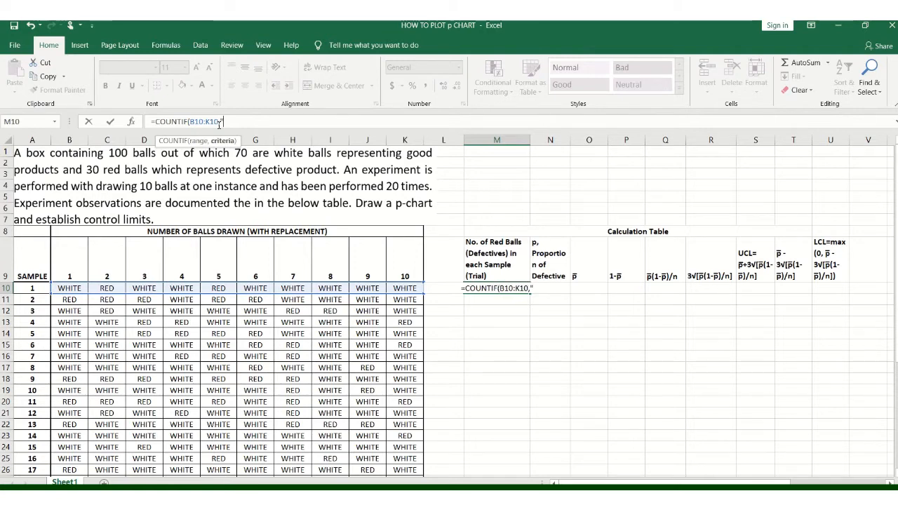
pyautogui.write('RE')
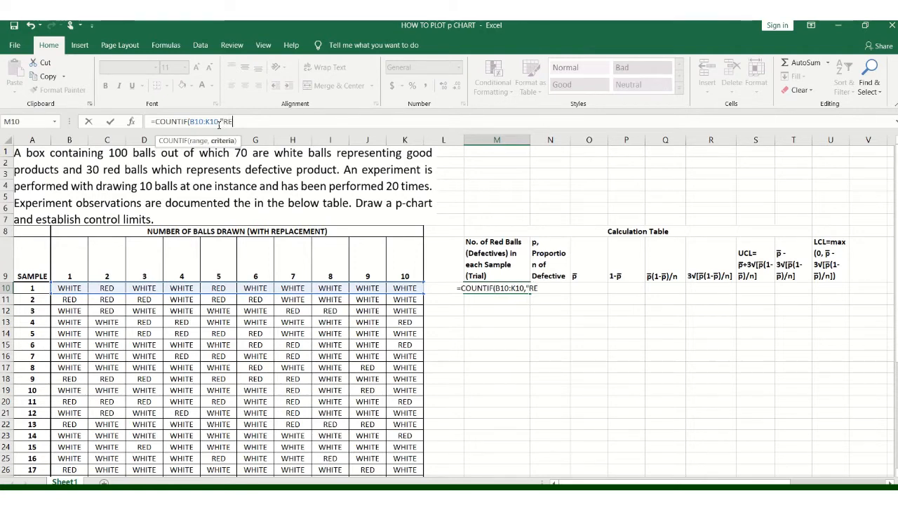
pyautogui.write('D"')
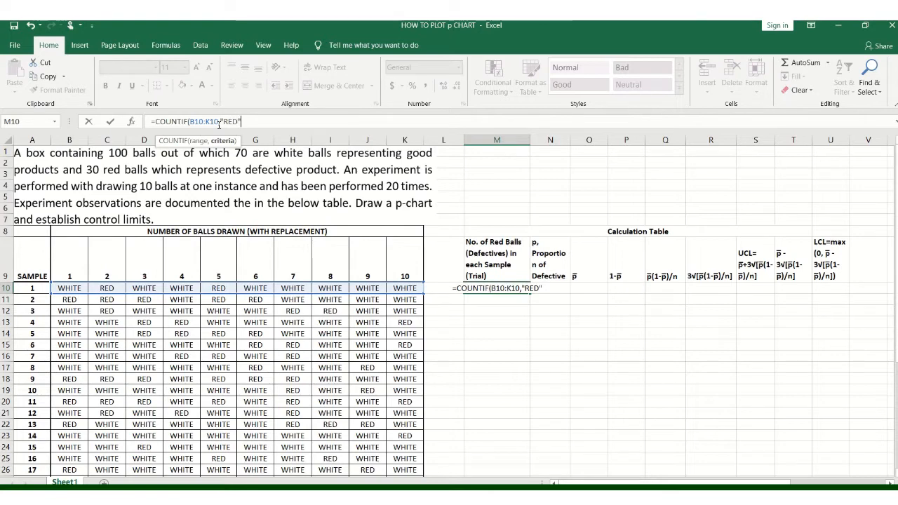
pyautogui.write(')')
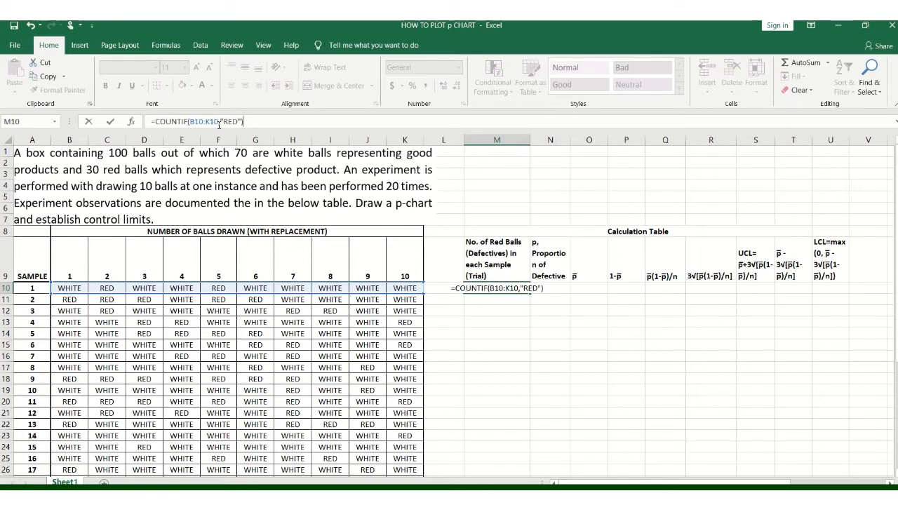
pyautogui.click(110, 122)
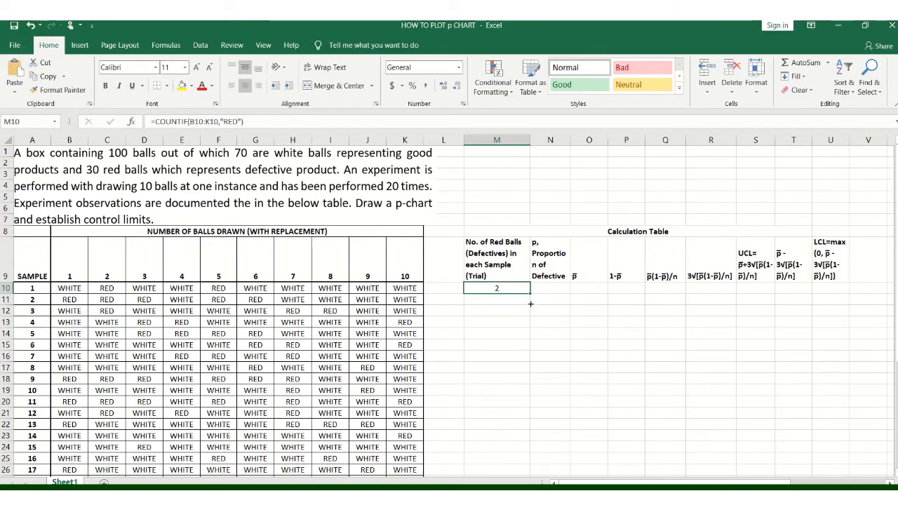
pyautogui.moveTo(530, 304); pyautogui.dragTo(522, 449)
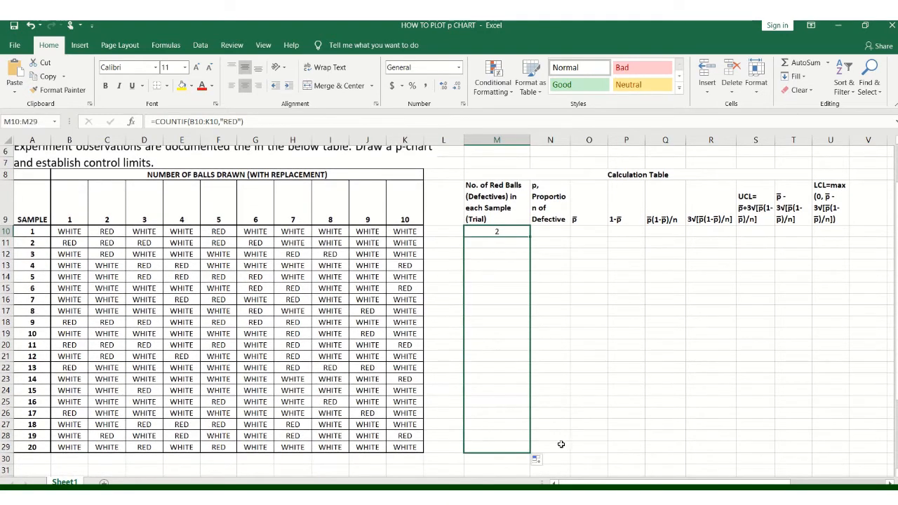
pyautogui.click(584, 424)
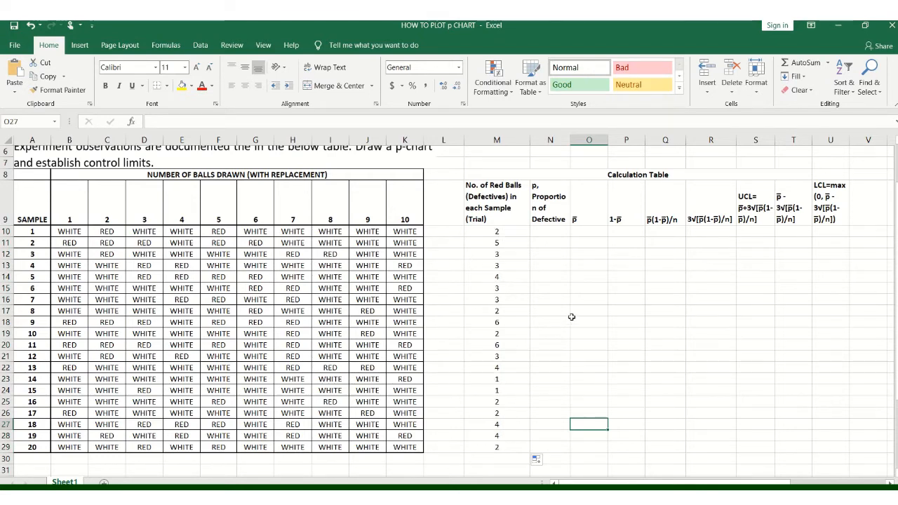
# - Calculate each sample's proportion of defectives by entering =M10/10 in N10 and filling it down to N29
pyautogui.click(550, 231)
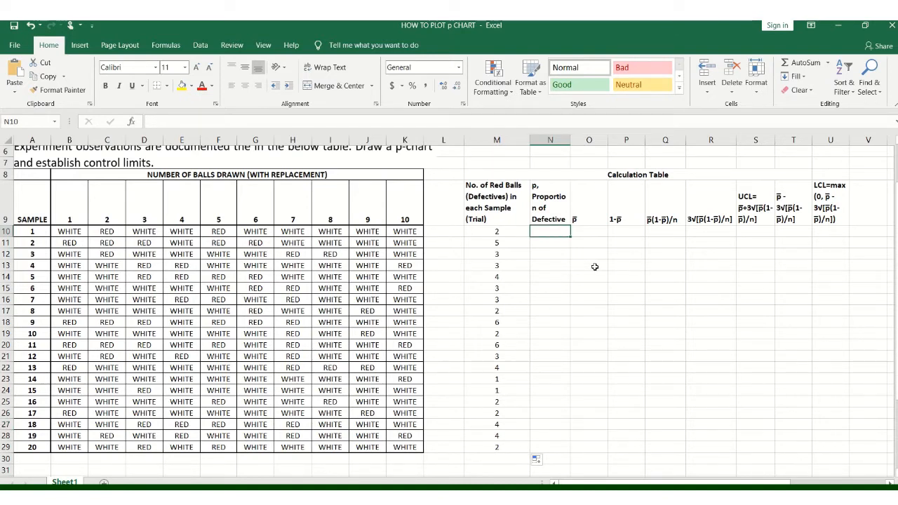
pyautogui.write('=')
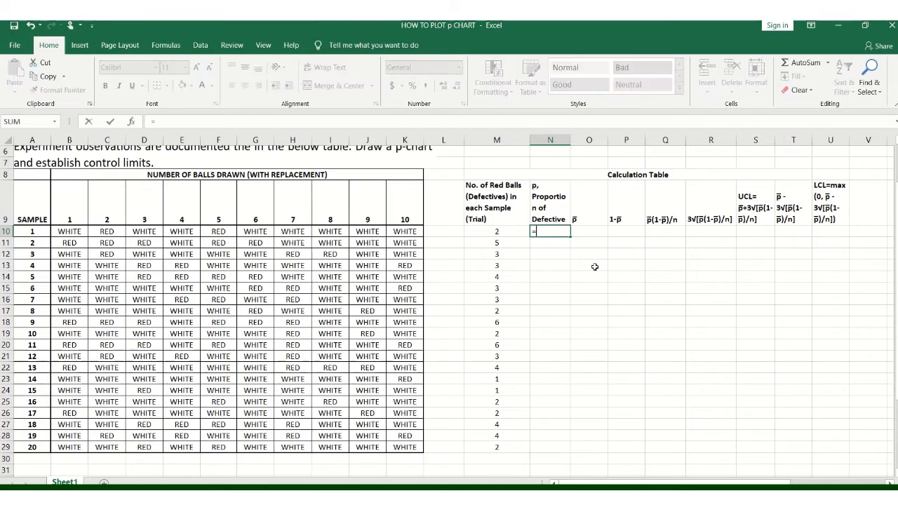
pyautogui.click(486, 231)
pyautogui.write('/')
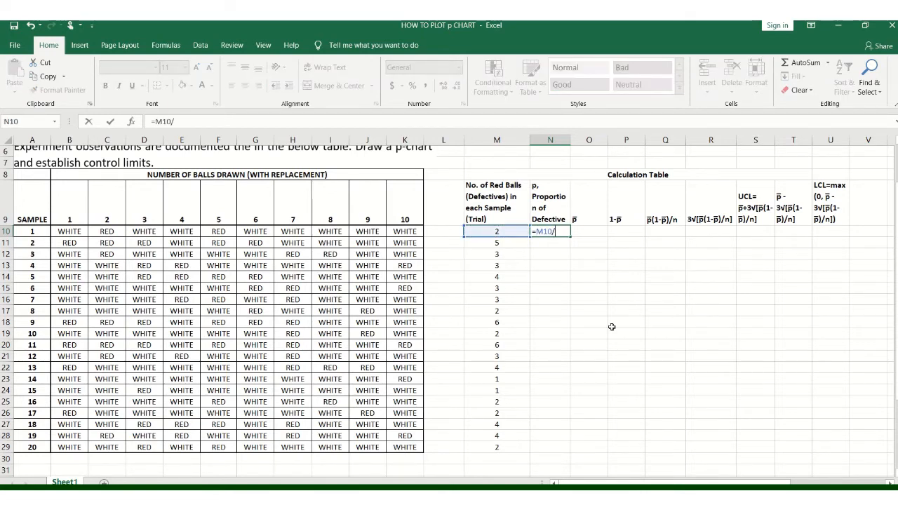
pyautogui.write('10')
pyautogui.hotkey('ctrl', 'Return')
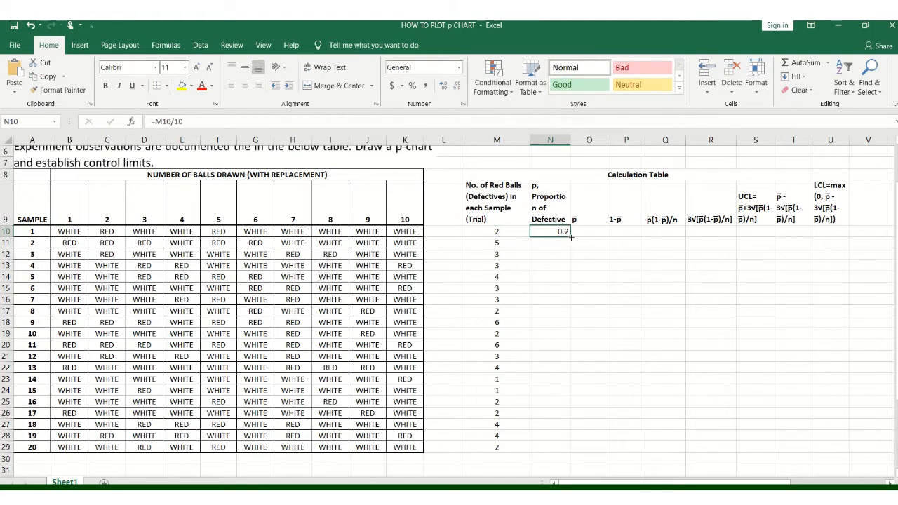
pyautogui.moveTo(570, 237); pyautogui.dragTo(572, 453)
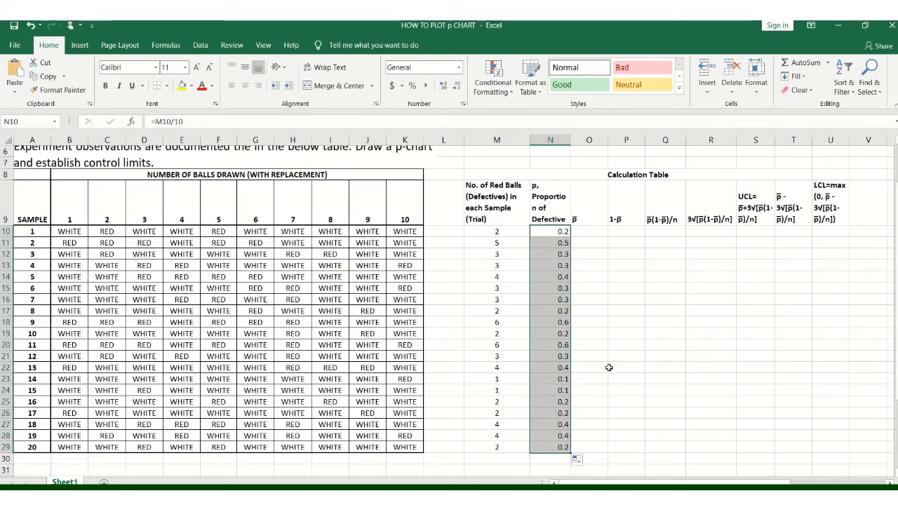
pyautogui.click(609, 333)
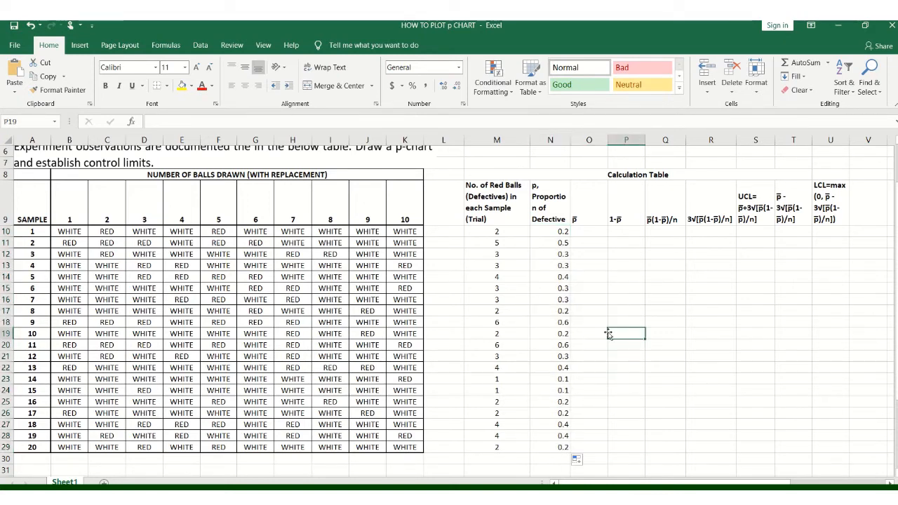
# - Calculate the average proportion p̄ in O10 with =AVERAGE(N10:N29)
pyautogui.click(590, 230)
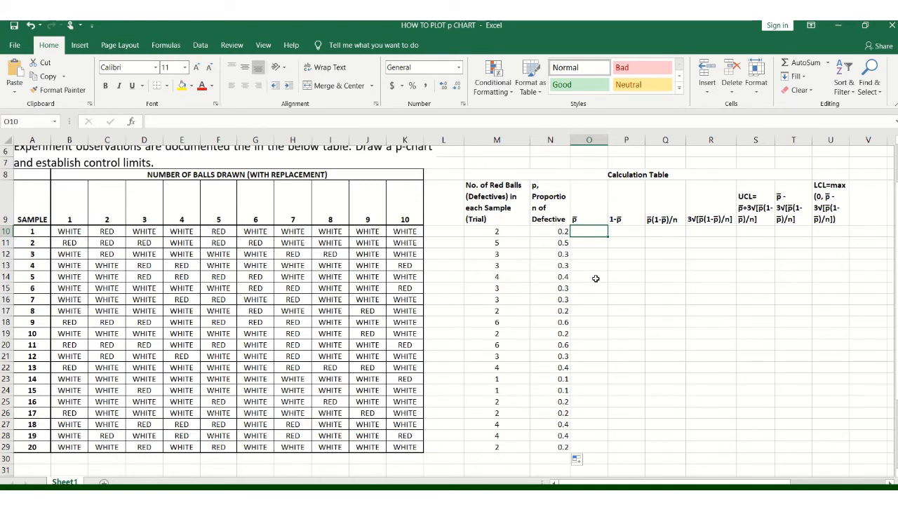
pyautogui.write('=')
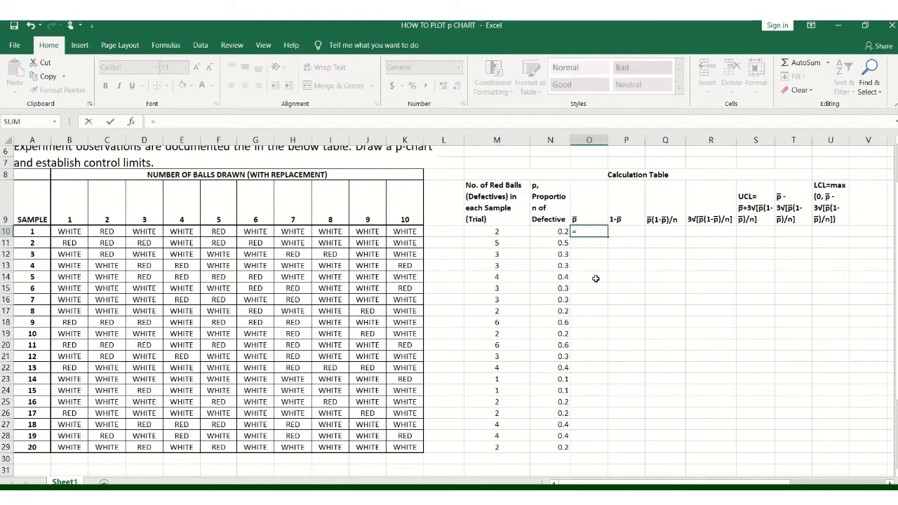
pyautogui.write('AVER')
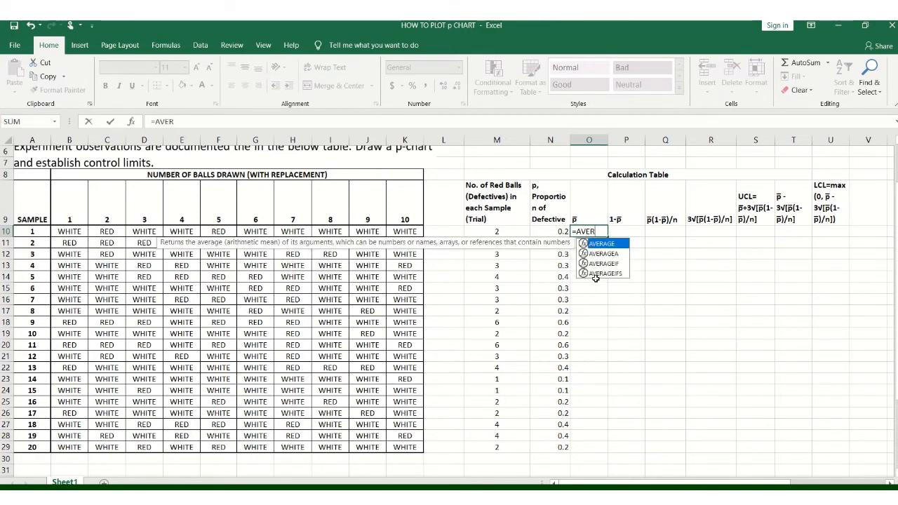
pyautogui.write('AGE')
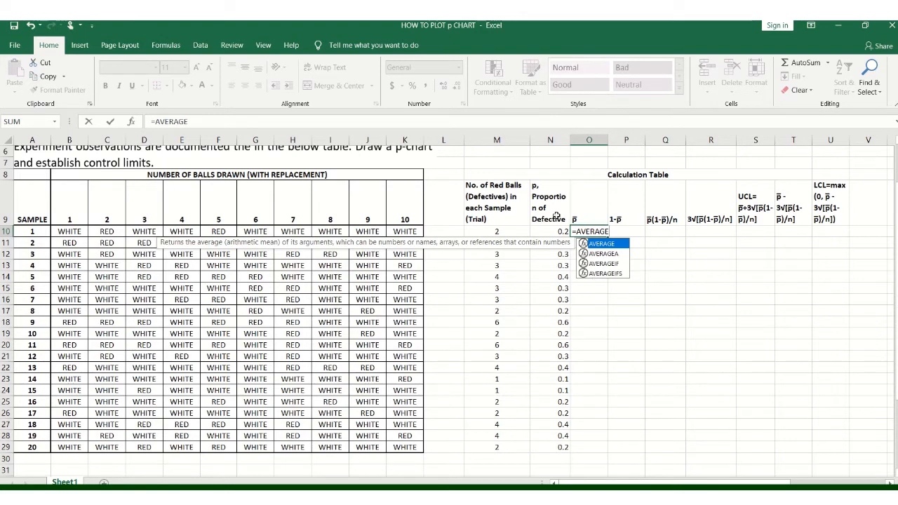
pyautogui.click(558, 231)
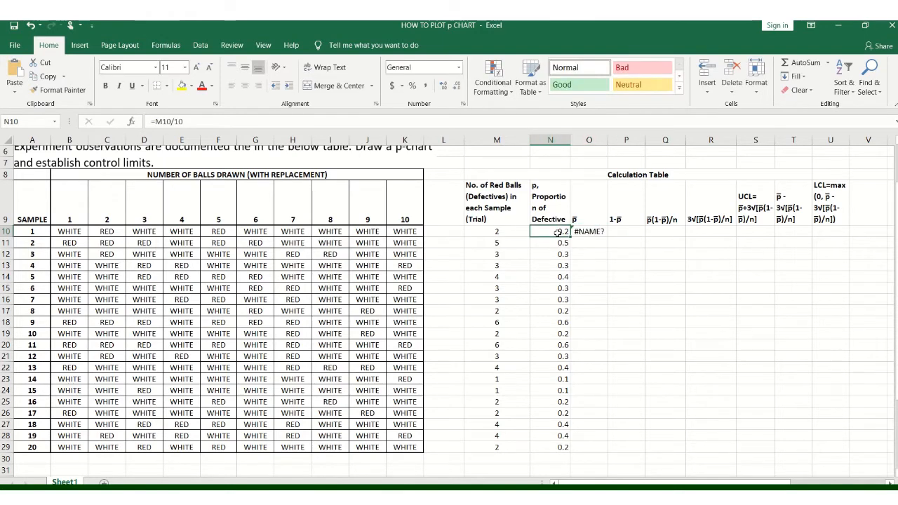
pyautogui.click(577, 231)
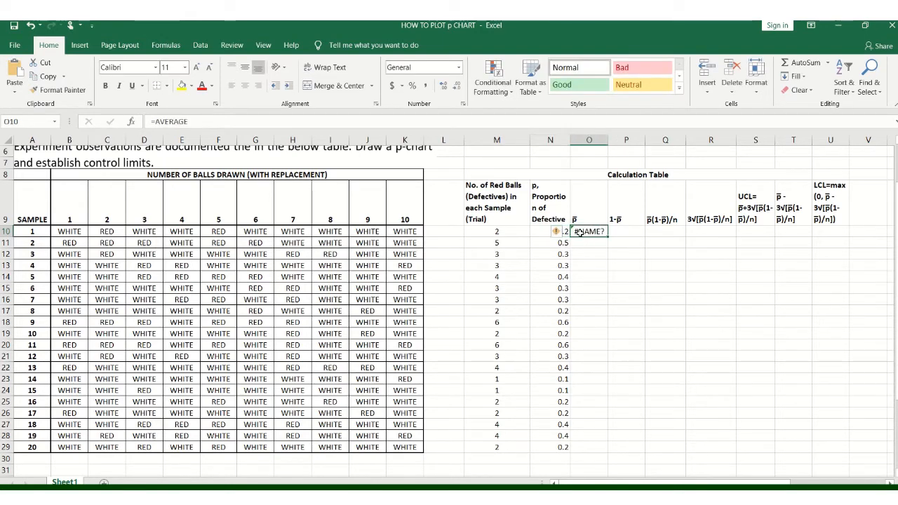
pyautogui.click(191, 123)
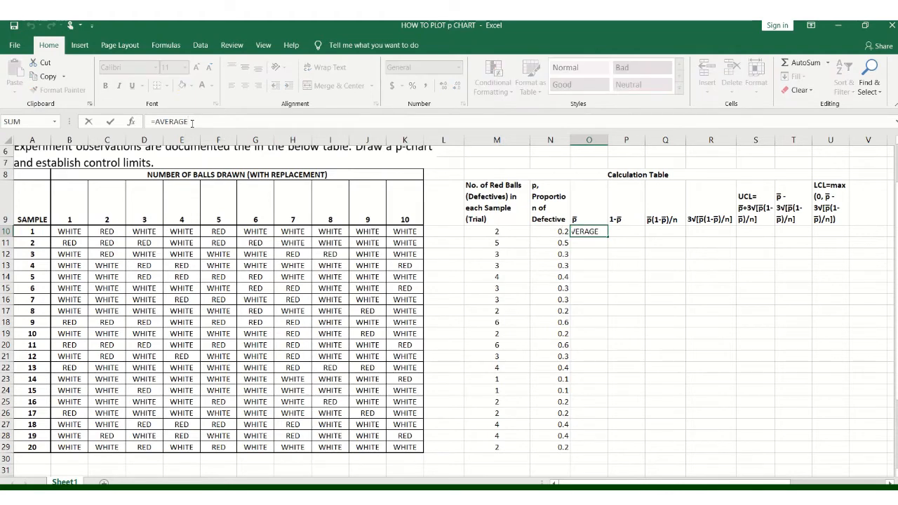
pyautogui.write('(')
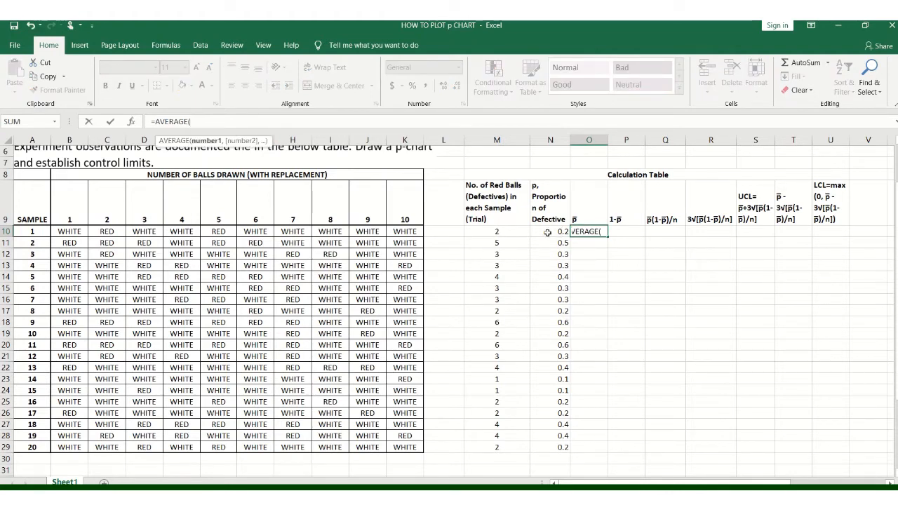
pyautogui.moveTo(549, 232); pyautogui.dragTo(558, 450)
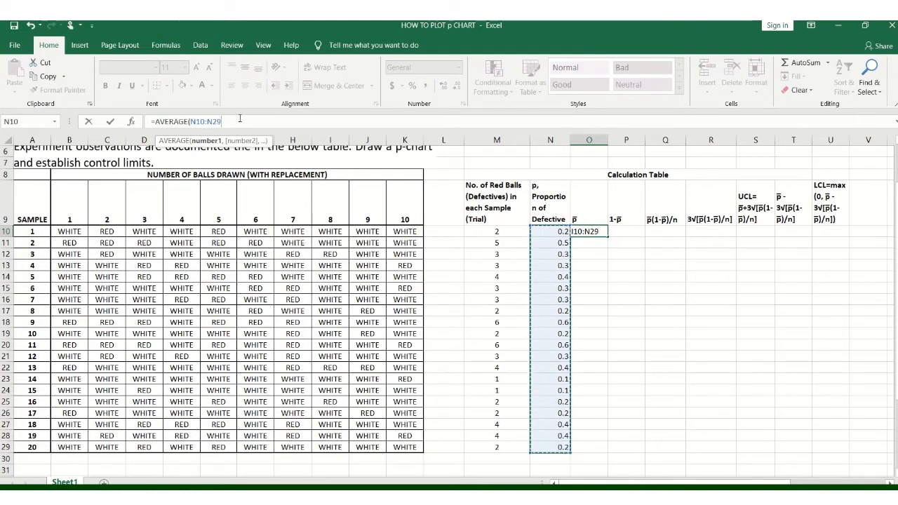
pyautogui.write(')')
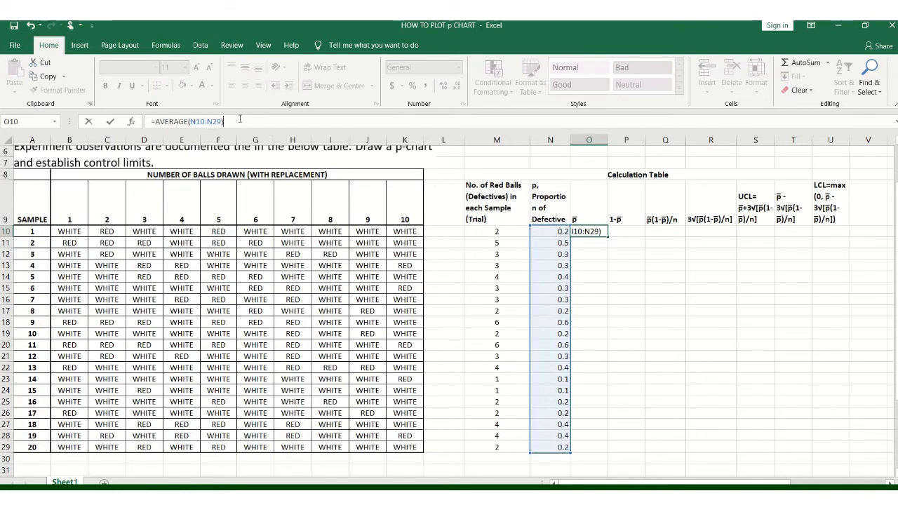
pyautogui.click(111, 122)
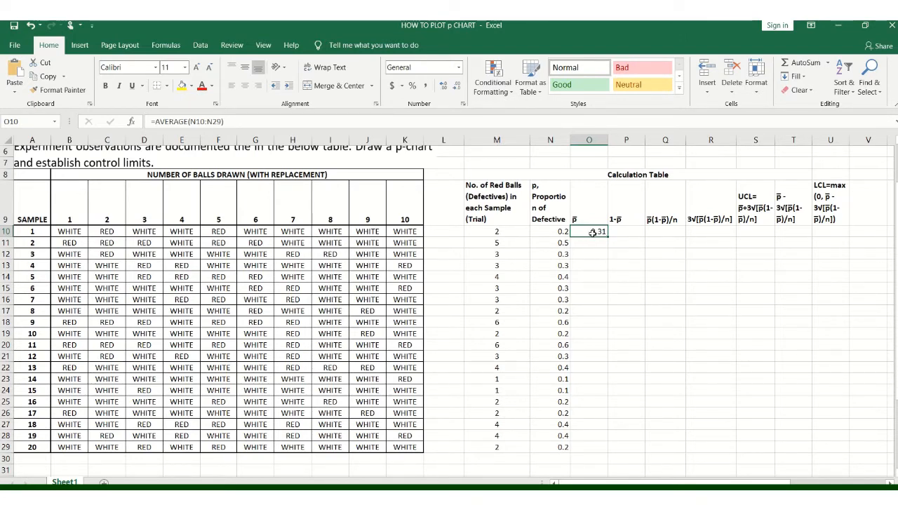
# - Make the O10 range absolute as =AVERAGE($N$10:$N$29) and fill the p̄ formula down to O29
pyautogui.click(193, 122)
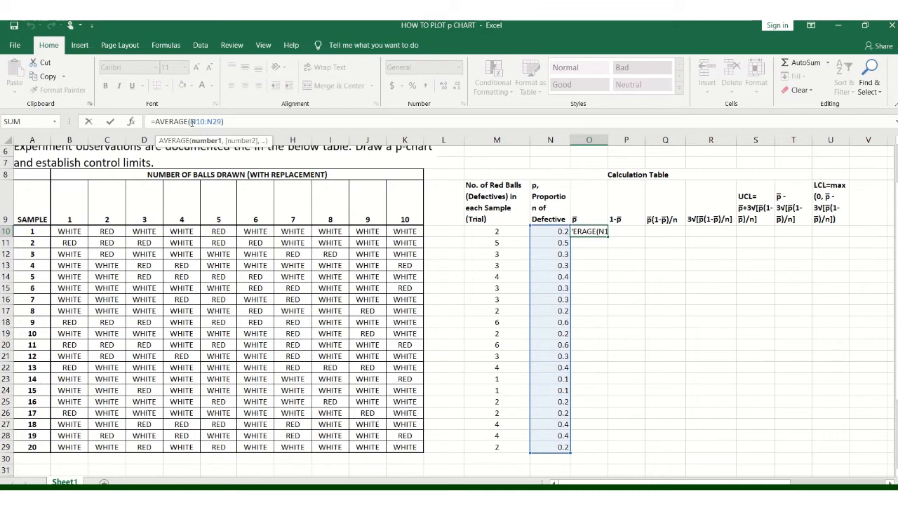
pyautogui.write('$')
pyautogui.click(202, 123)
pyautogui.write('$')
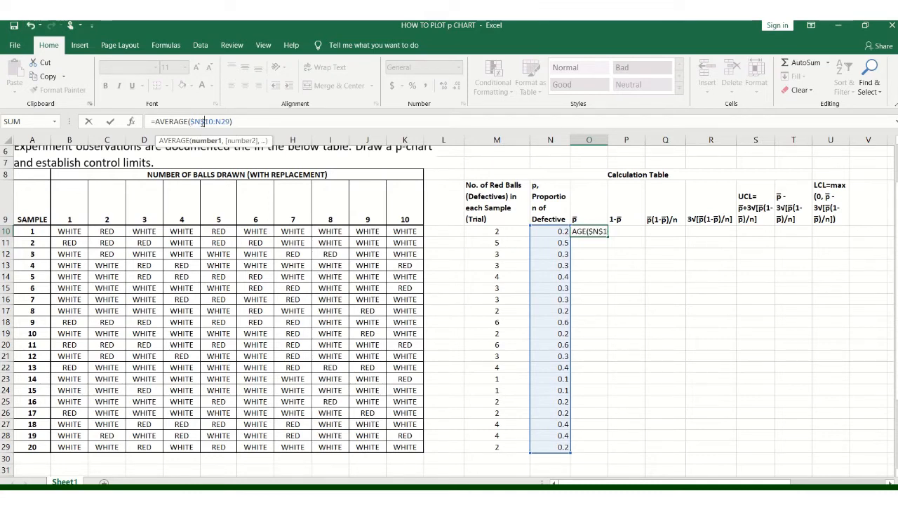
pyautogui.click(215, 121)
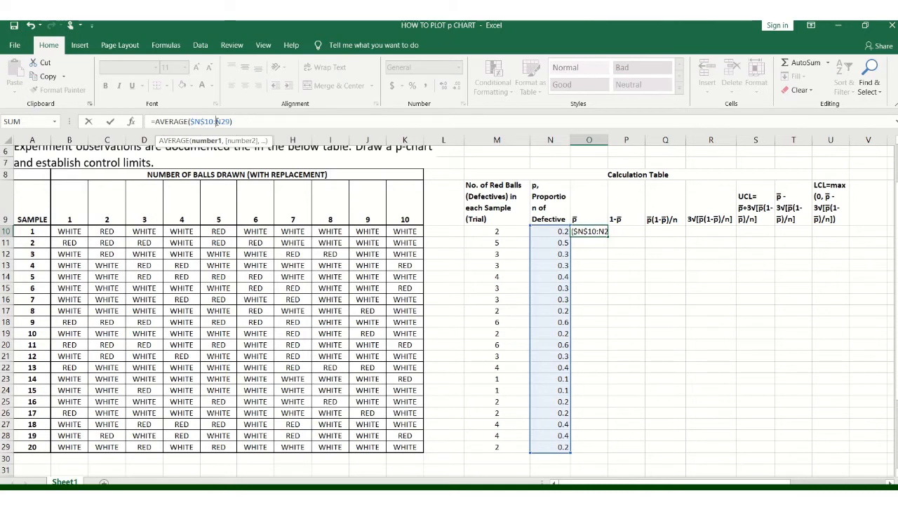
pyautogui.write('$')
pyautogui.click(226, 122)
pyautogui.write('$N$')
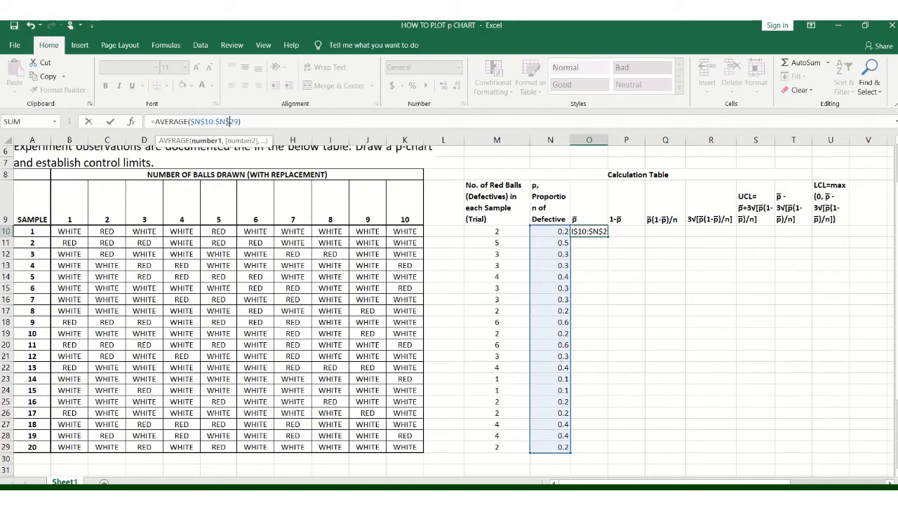
pyautogui.click(108, 125)
pyautogui.moveTo(608, 237); pyautogui.dragTo(598, 450)
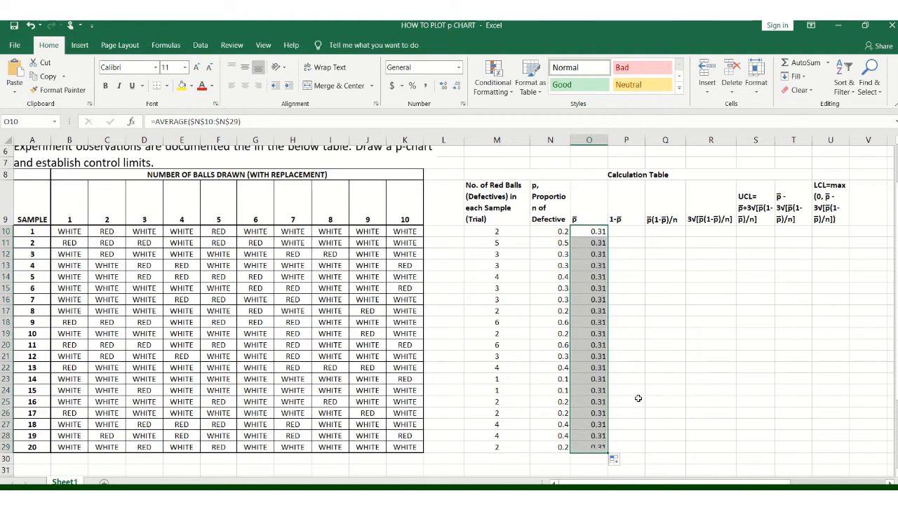
pyautogui.click(647, 323)
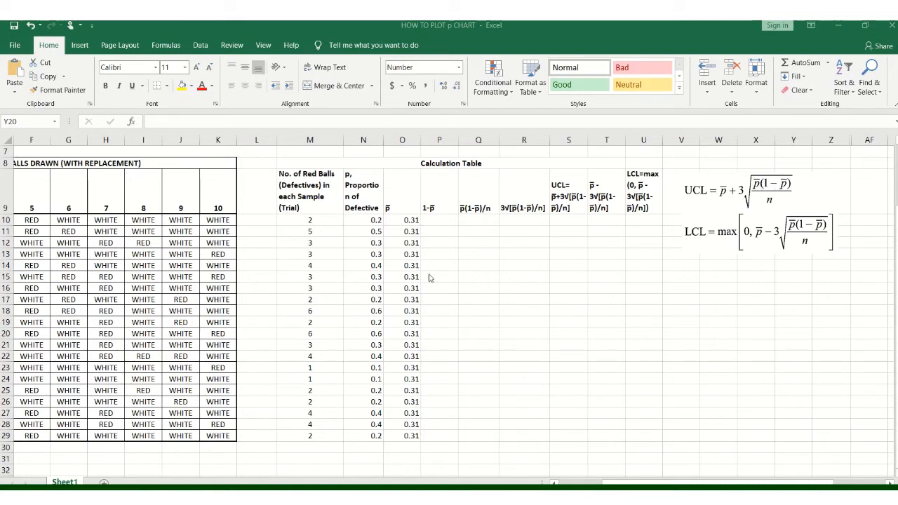
# - Calculate 1-p̄ by entering =1-O10 in P10 and filling it down to P29
pyautogui.click(437, 219)
pyautogui.write('=')
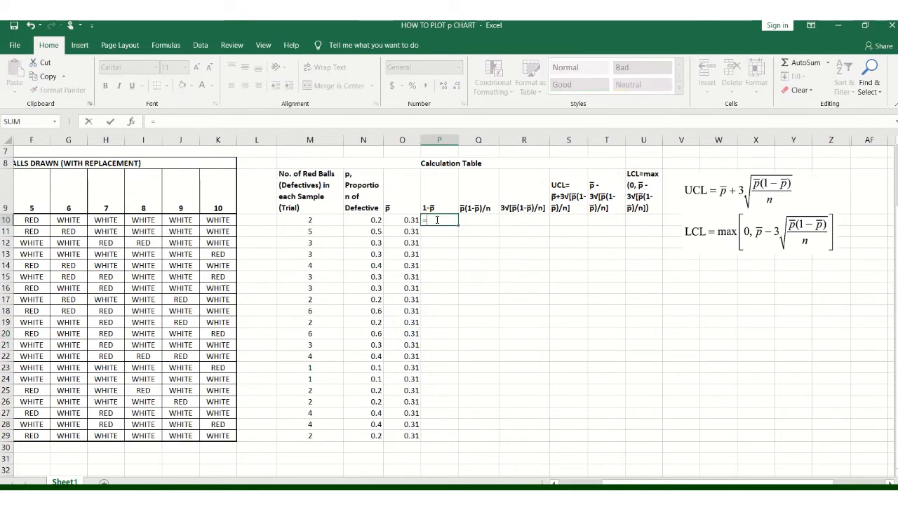
pyautogui.write('1-')
pyautogui.click(410, 219)
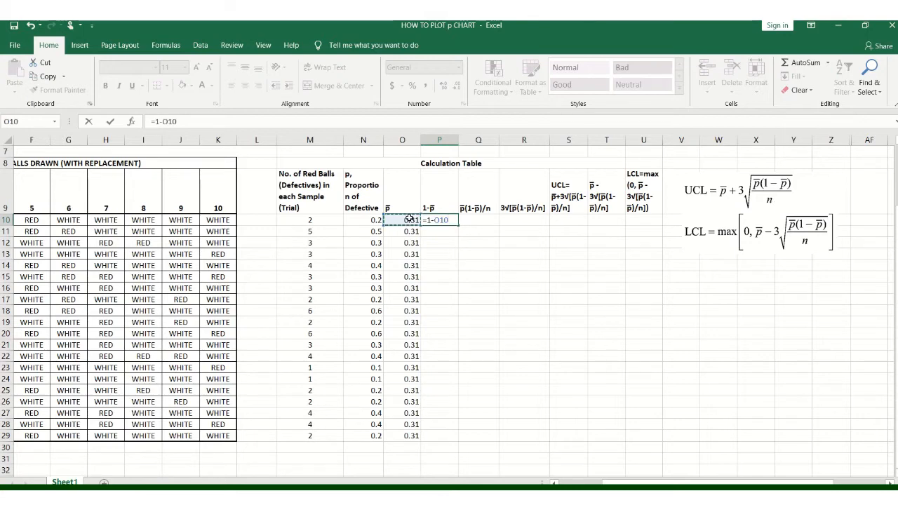
pyautogui.press('Return')
pyautogui.click(447, 220)
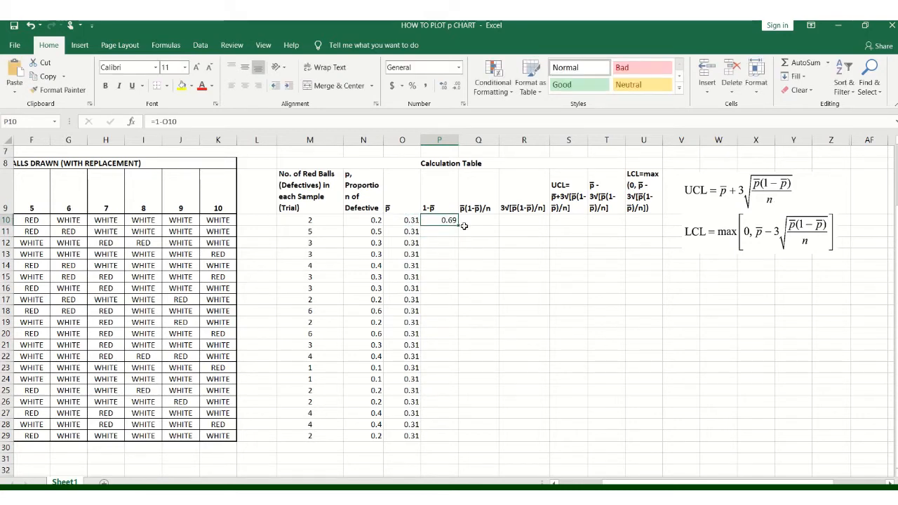
pyautogui.moveTo(458, 225); pyautogui.dragTo(443, 439)
pyautogui.click(493, 333)
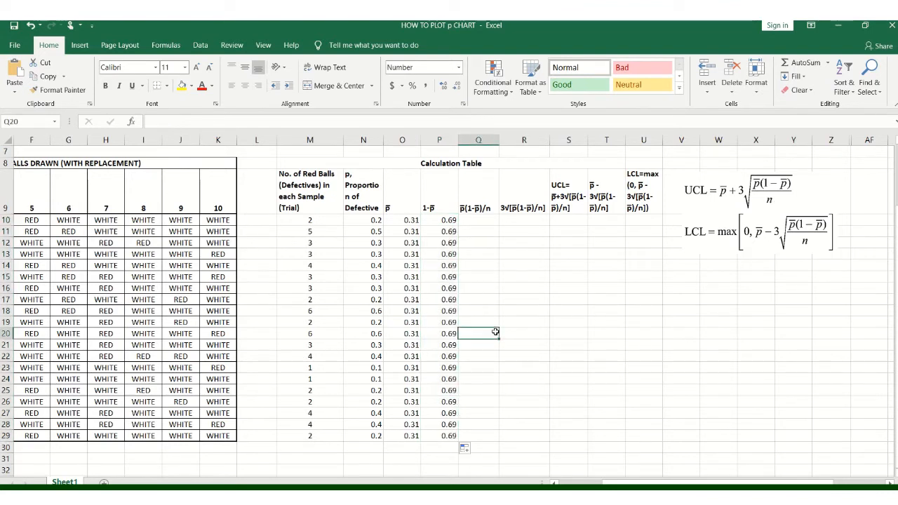
# - Calculate p̄(1-p̄)/n by entering =O10*P10/10 in Q10 and filling it down to Q29
pyautogui.click(478, 219)
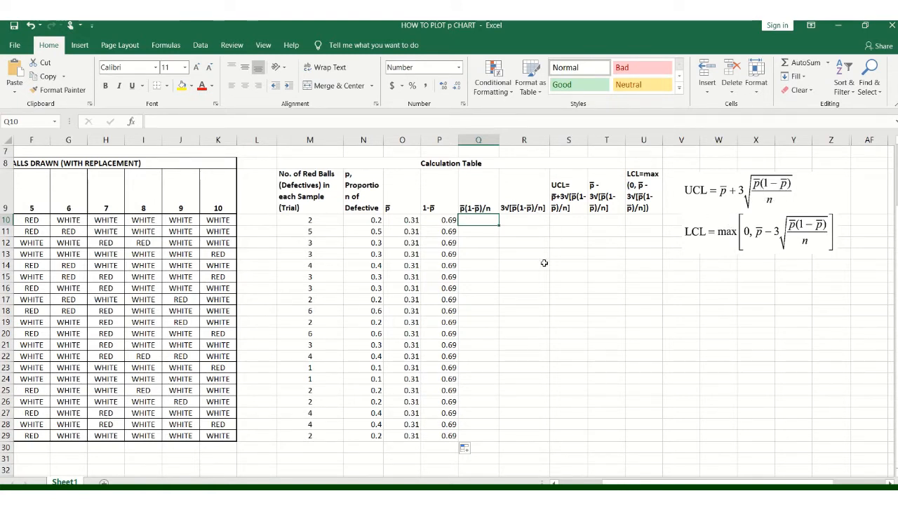
pyautogui.write('=')
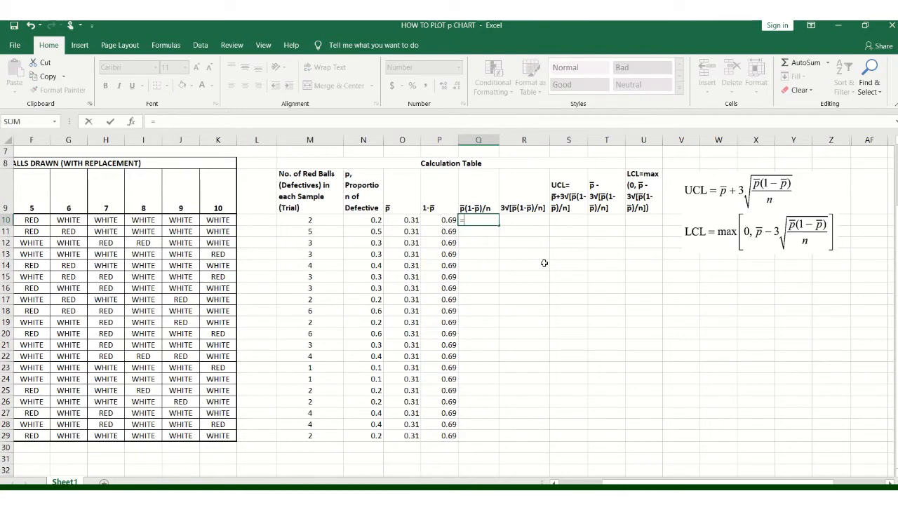
pyautogui.click(409, 220)
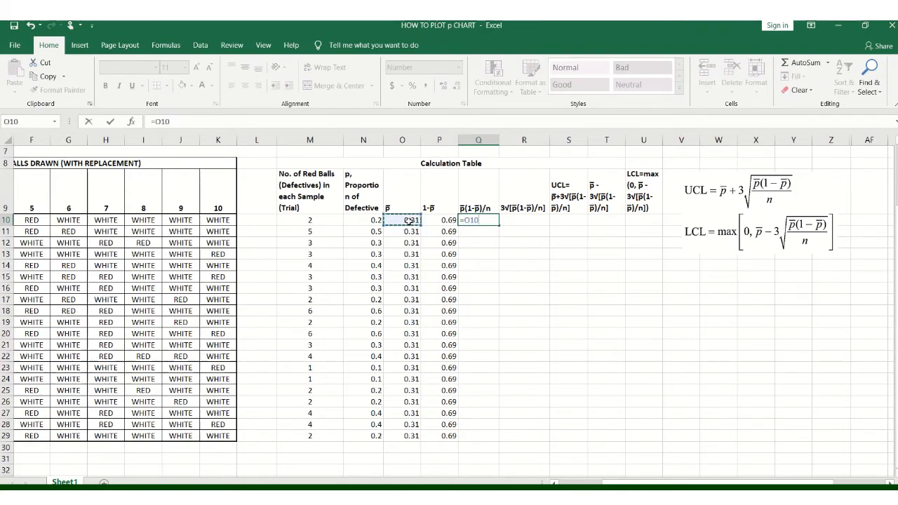
pyautogui.write('*')
pyautogui.click(442, 220)
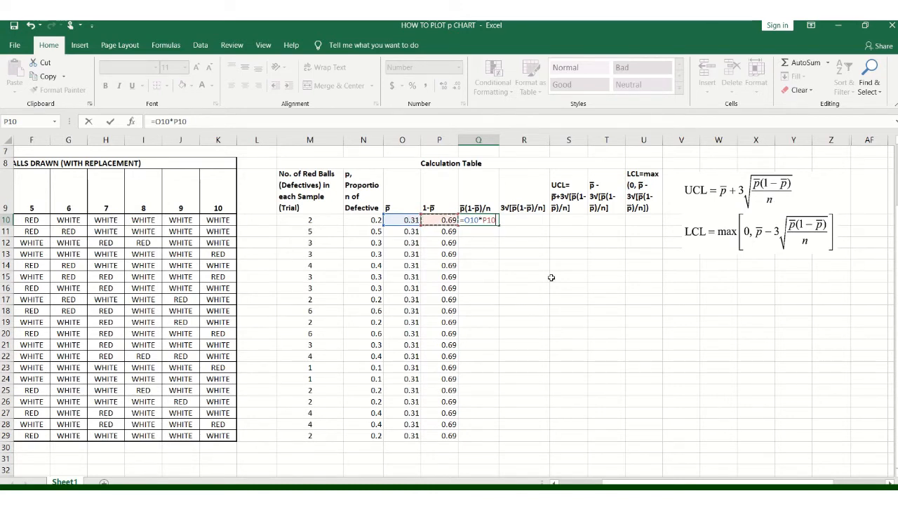
pyautogui.write('/')
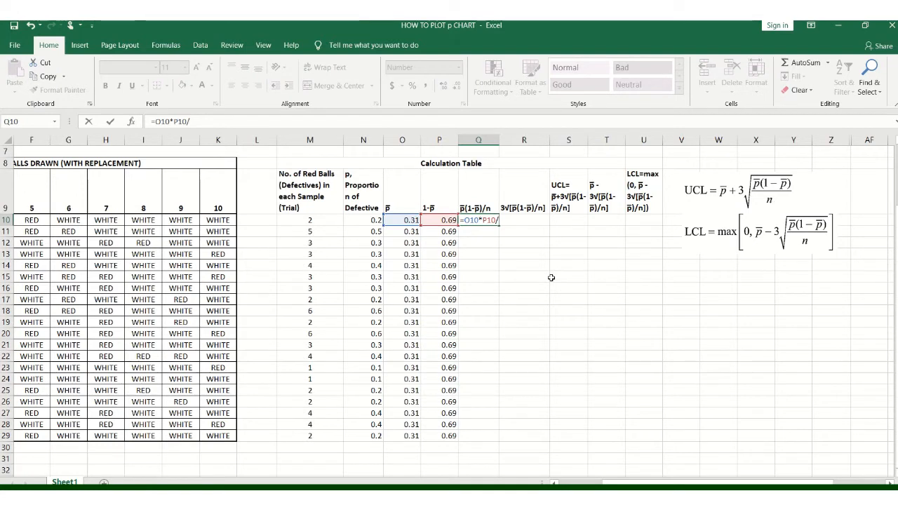
pyautogui.write('10')
pyautogui.click(111, 123)
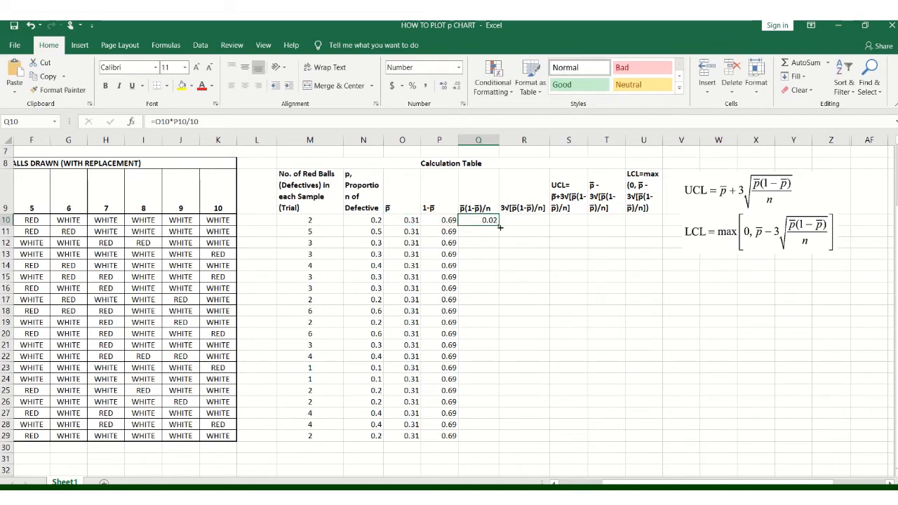
pyautogui.moveTo(498, 225); pyautogui.dragTo(500, 441)
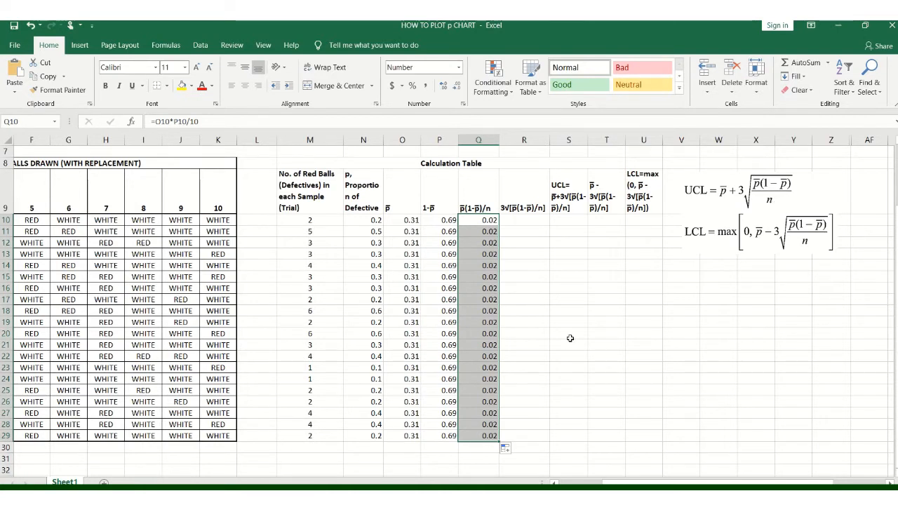
pyautogui.click(571, 336)
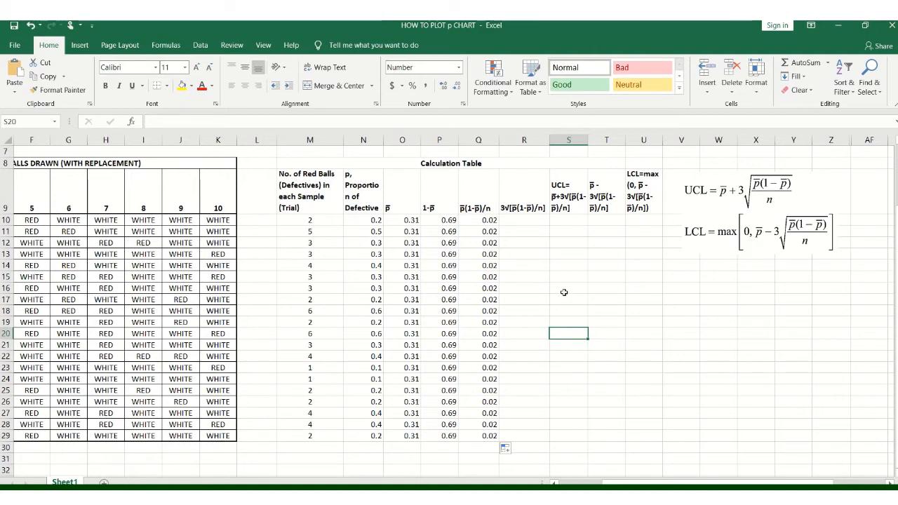
# - Calculate 3√[p̄(1-p̄)/n] by entering =3*SQRT(Q10) in R10 and filling it down to R29
pyautogui.click(524, 220)
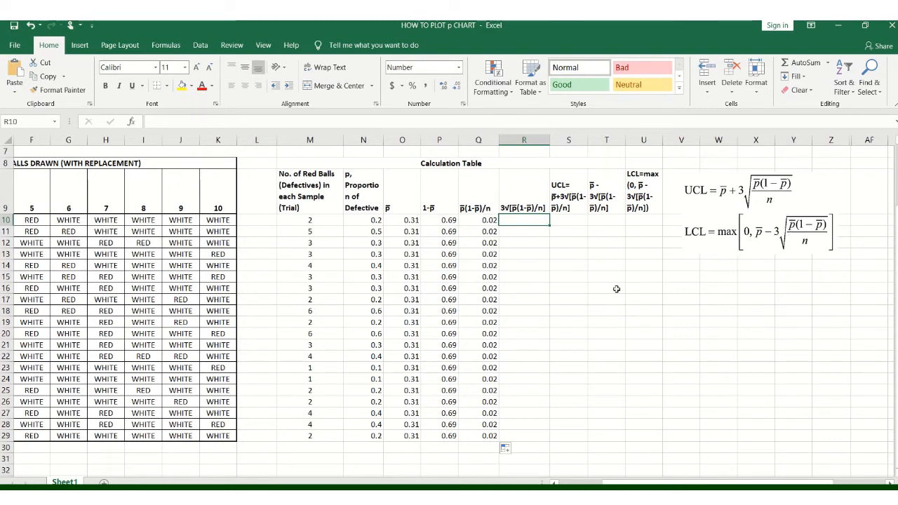
pyautogui.write('3*SQT')
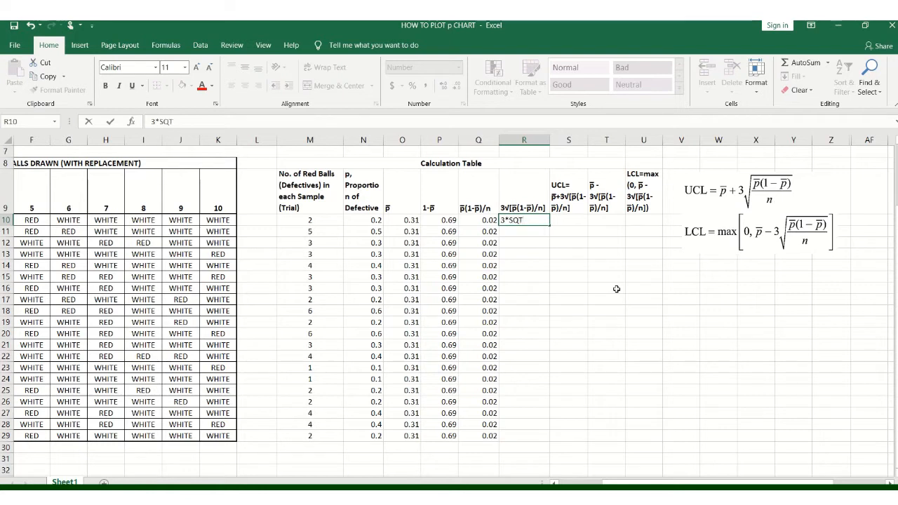
pyautogui.press('BackSpace')
pyautogui.write('RT(')
pyautogui.click(484, 221)
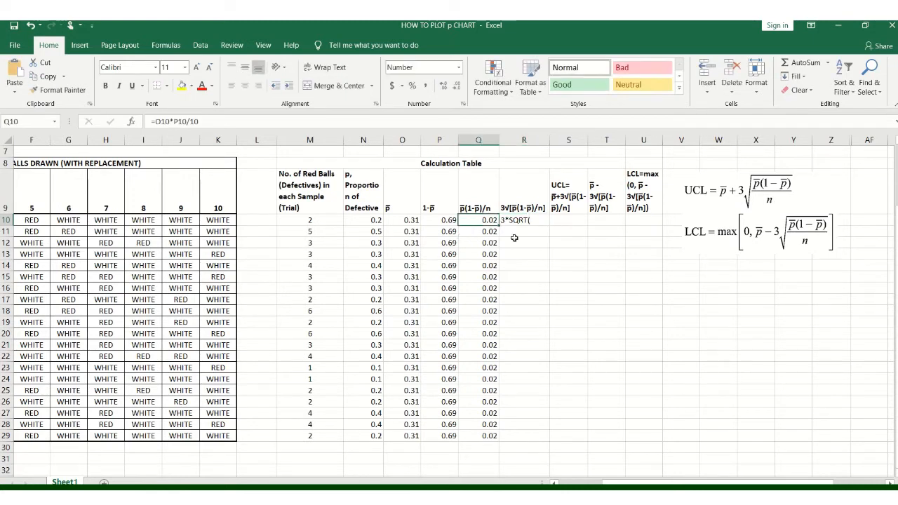
pyautogui.click(529, 222)
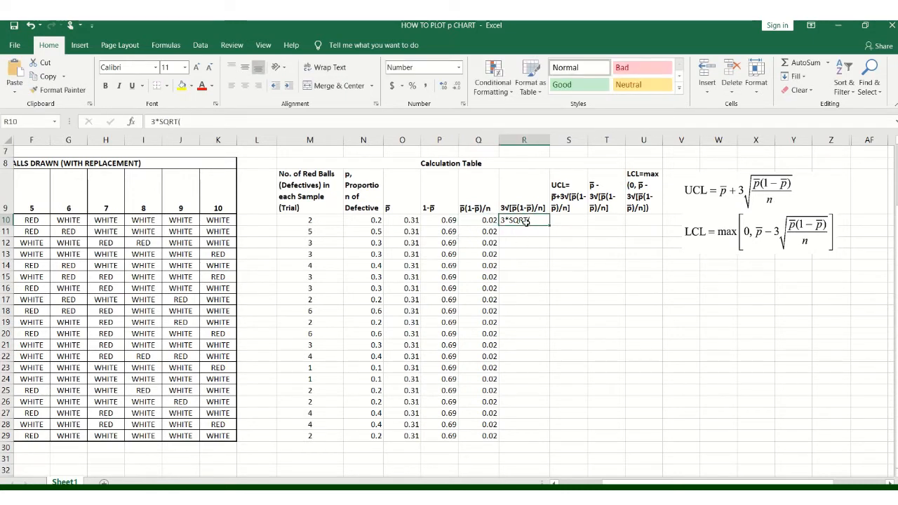
pyautogui.doubleClick(503, 221)
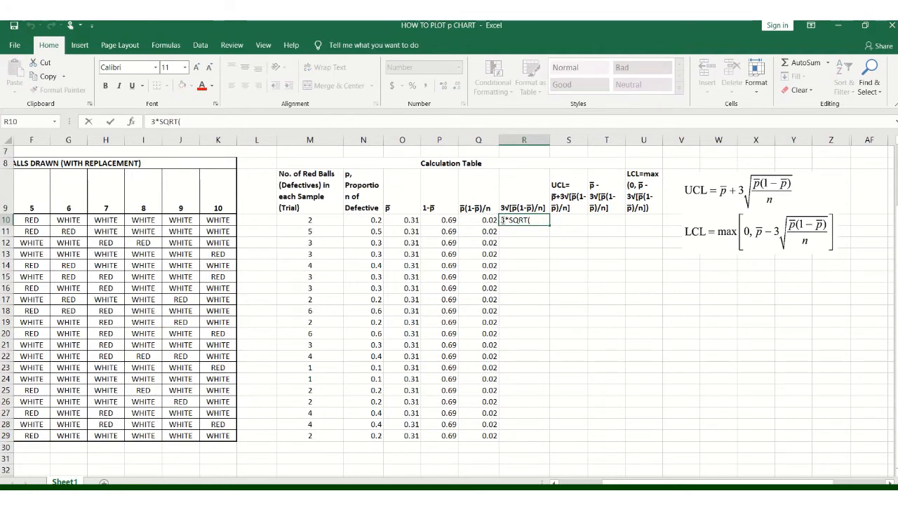
pyautogui.write('=')
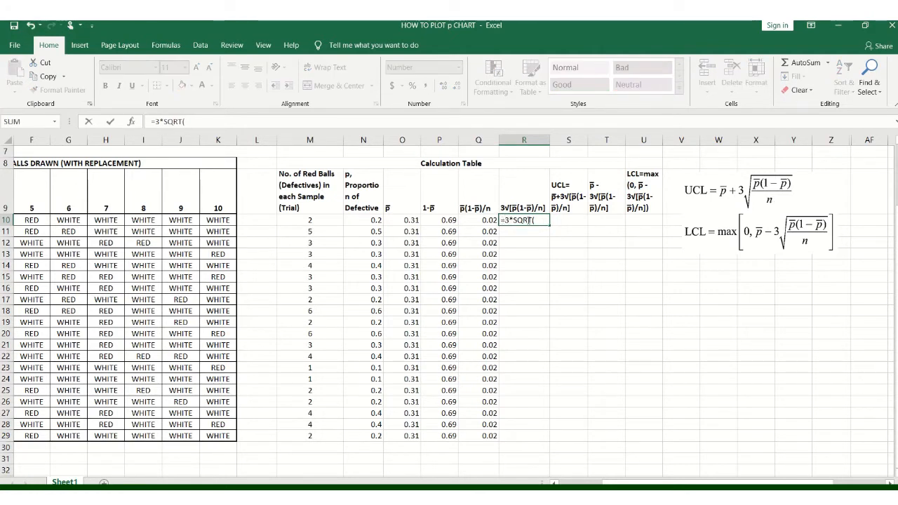
pyautogui.click(536, 221)
pyautogui.click(483, 221)
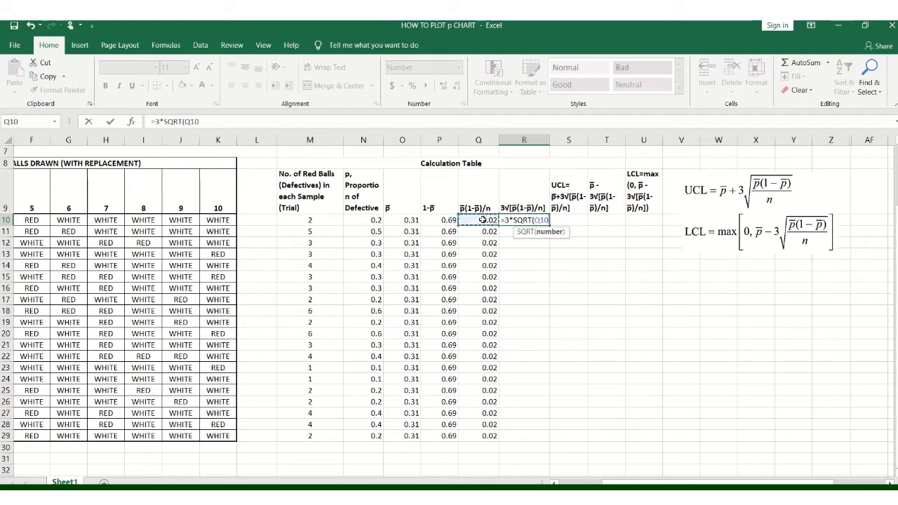
pyautogui.write(')')
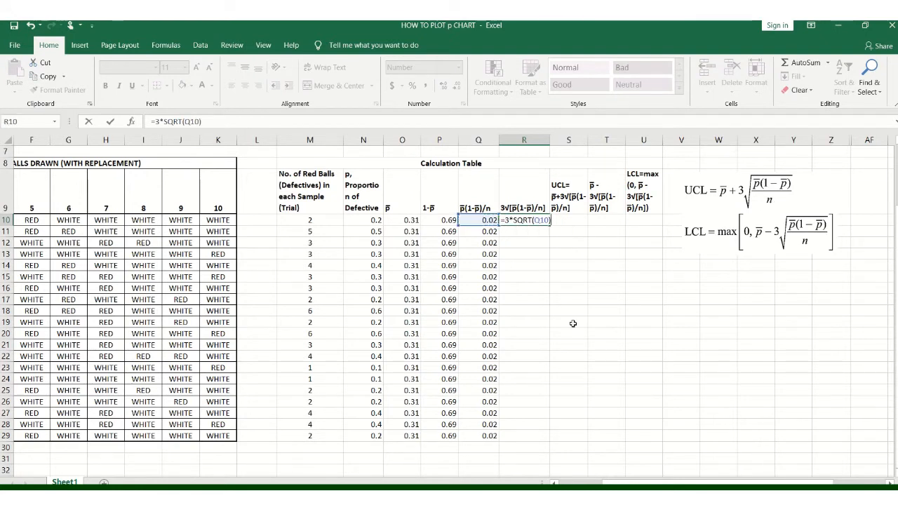
pyautogui.click(110, 122)
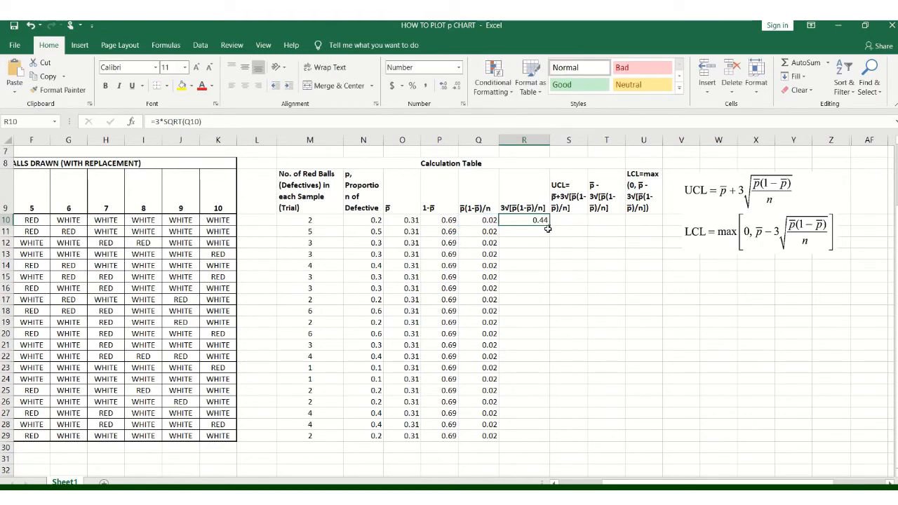
pyautogui.moveTo(550, 223); pyautogui.dragTo(539, 438)
pyautogui.click(531, 220)
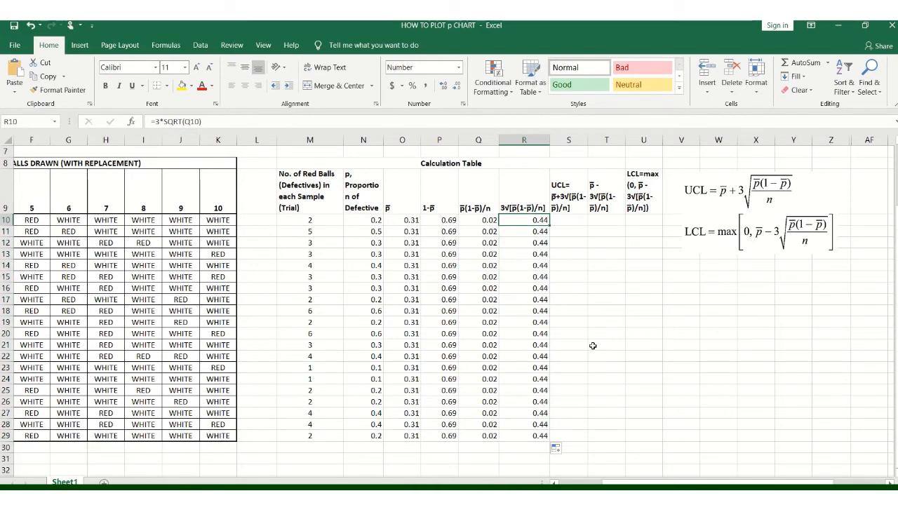
pyautogui.click(580, 310)
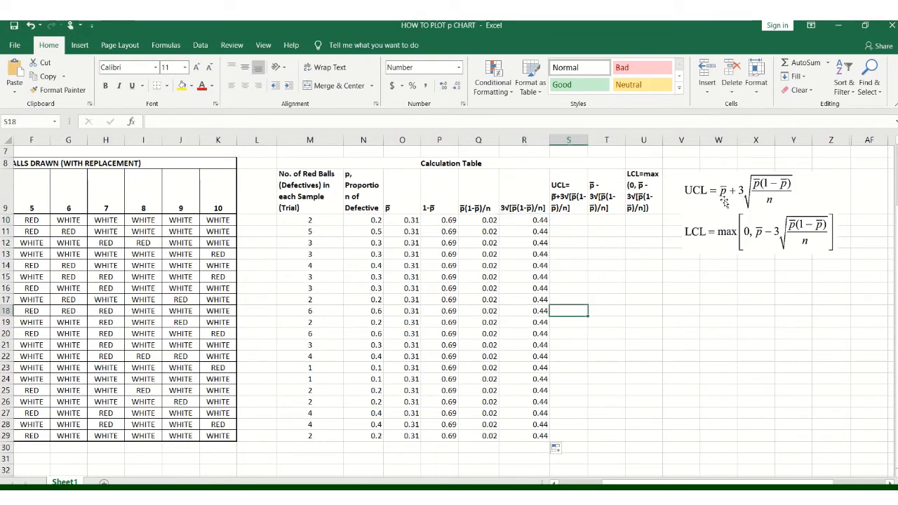
# - Calculate the upper control limit by entering =O10+R10 in S10 and filling it down to S29
pyautogui.click(569, 219)
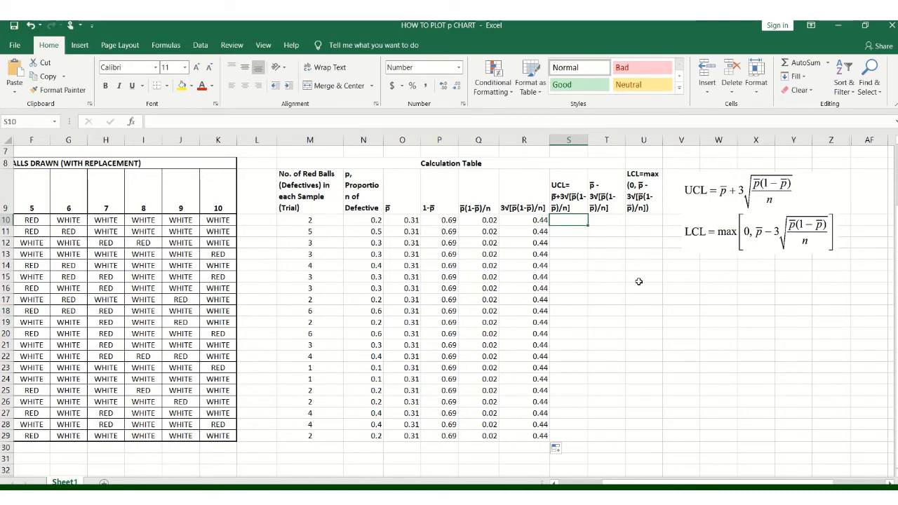
pyautogui.write('=')
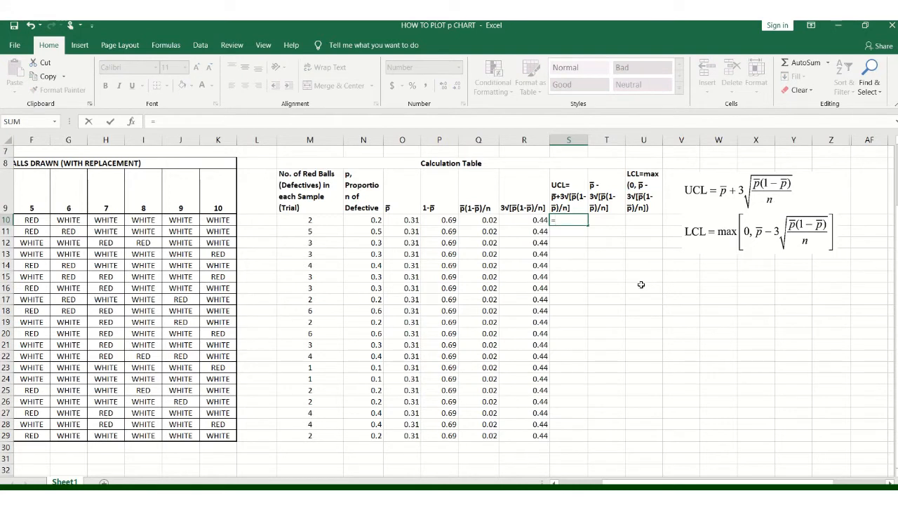
pyautogui.click(399, 220)
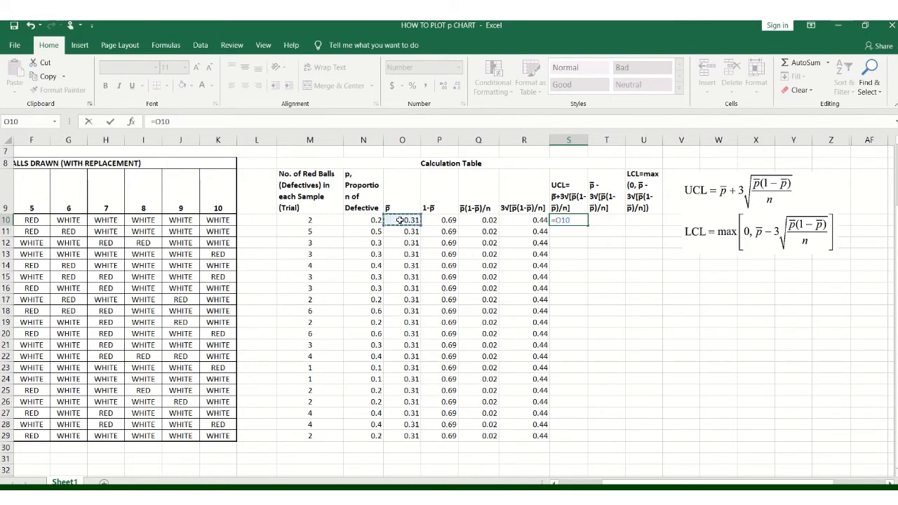
pyautogui.click(513, 221)
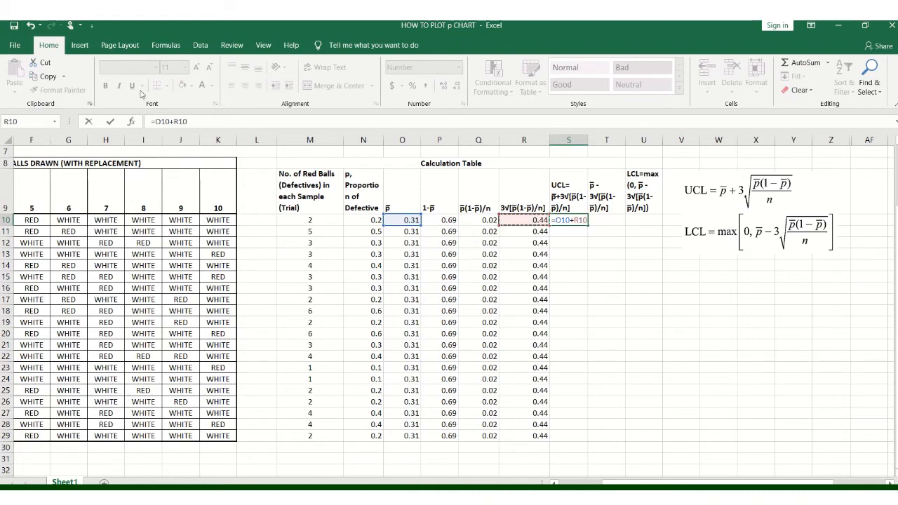
pyautogui.click(109, 122)
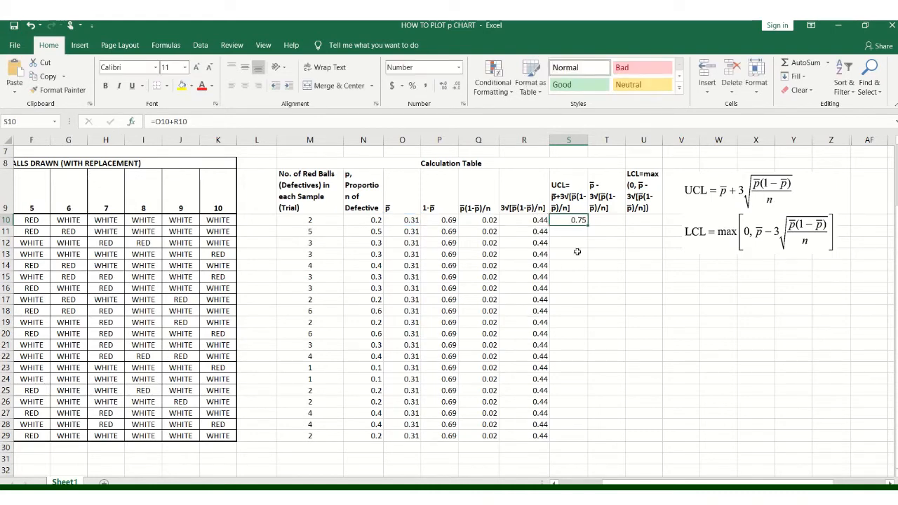
pyautogui.moveTo(590, 228); pyautogui.dragTo(593, 443)
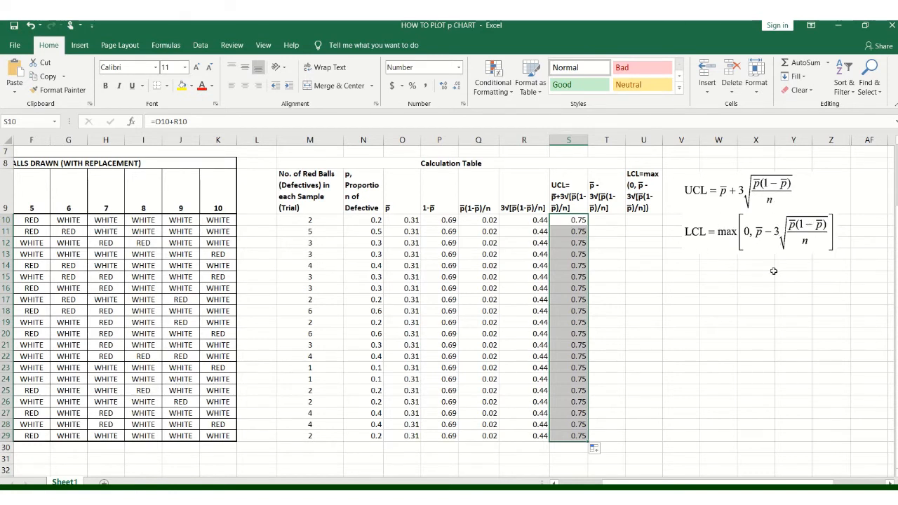
# - Calculate p̄-3√[p̄(1-p̄)/n] by entering =O10-R10 in T10 and filling it down to T29
pyautogui.click(595, 220)
pyautogui.write('=')
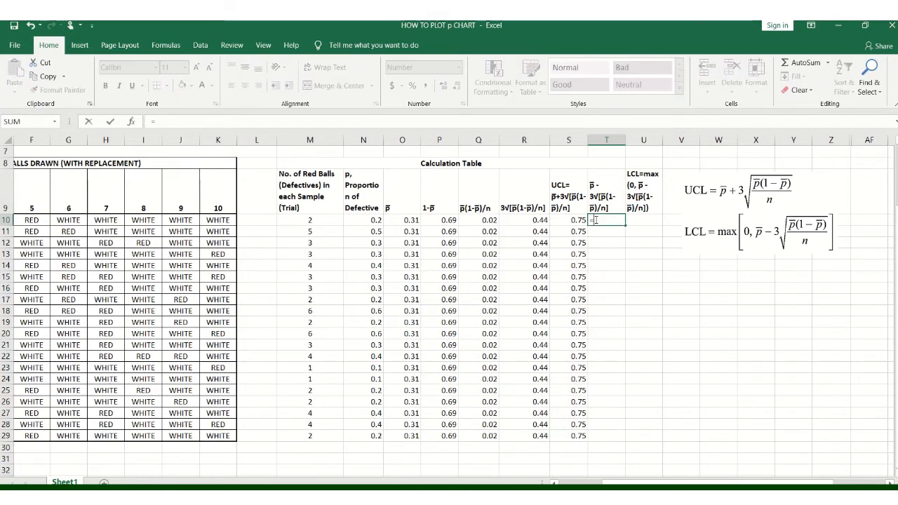
pyautogui.click(401, 220)
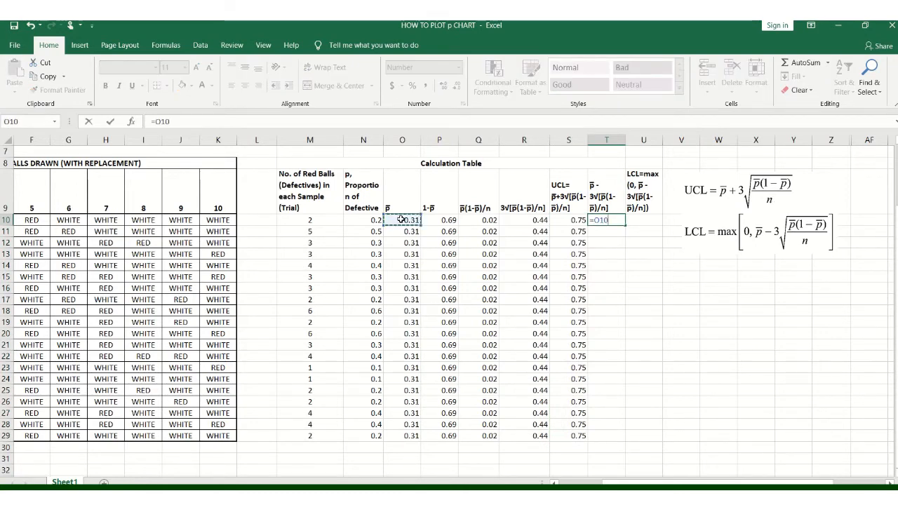
pyautogui.write('-')
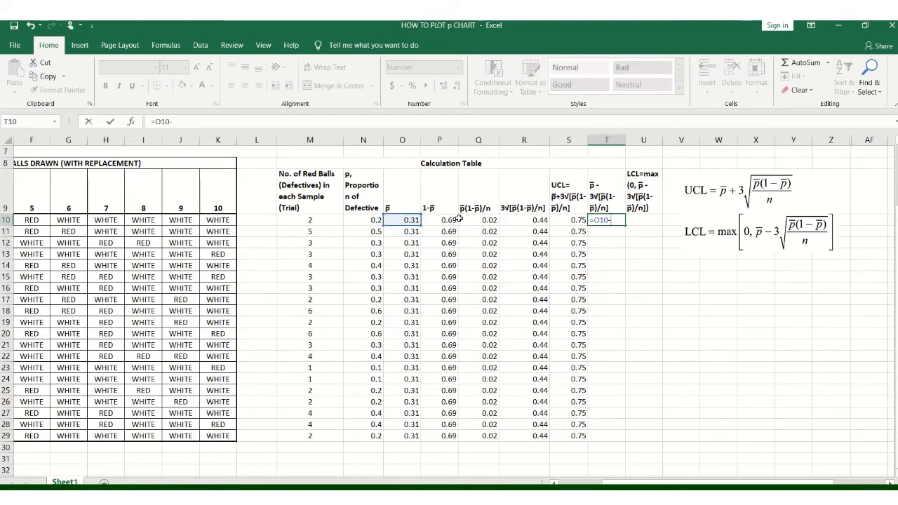
pyautogui.click(517, 222)
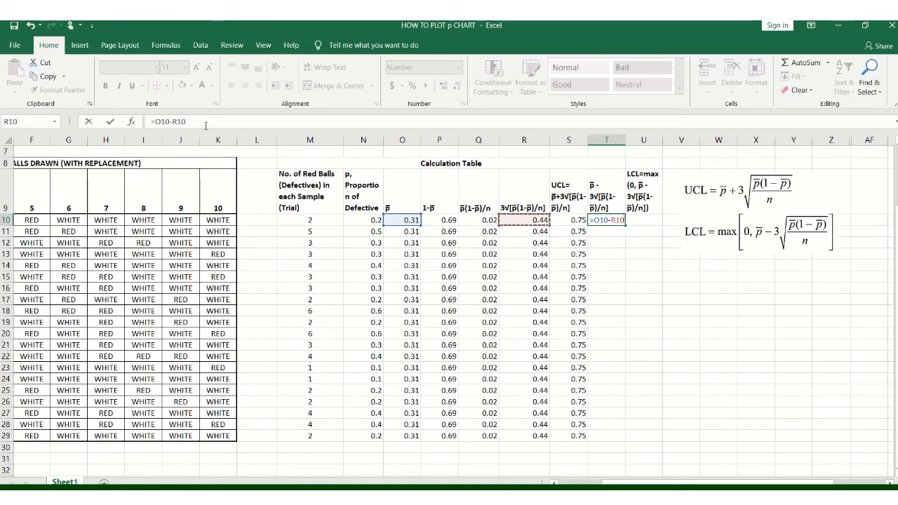
pyautogui.click(110, 122)
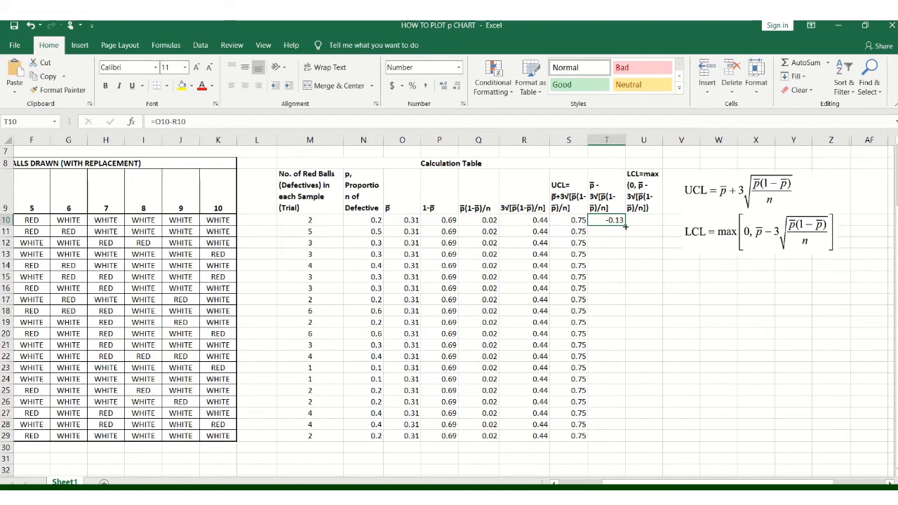
pyautogui.moveTo(623, 227); pyautogui.dragTo(621, 439)
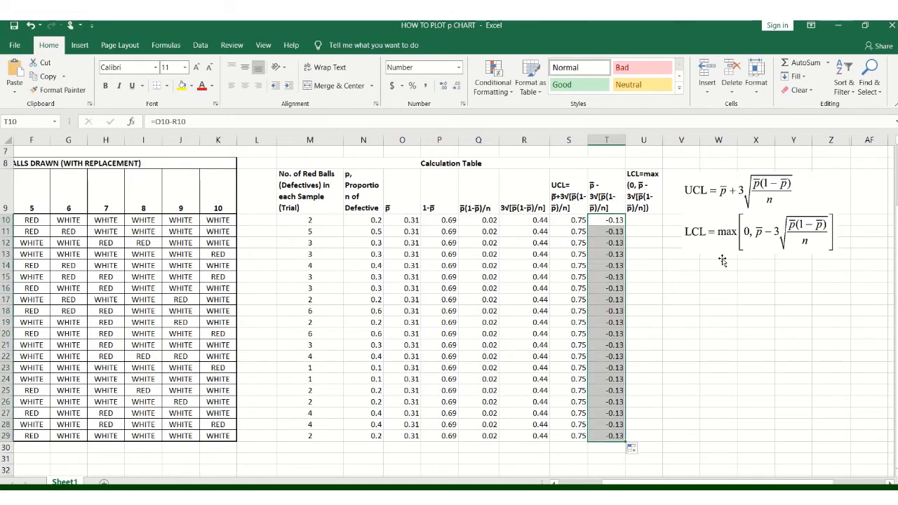
pyautogui.click(681, 337)
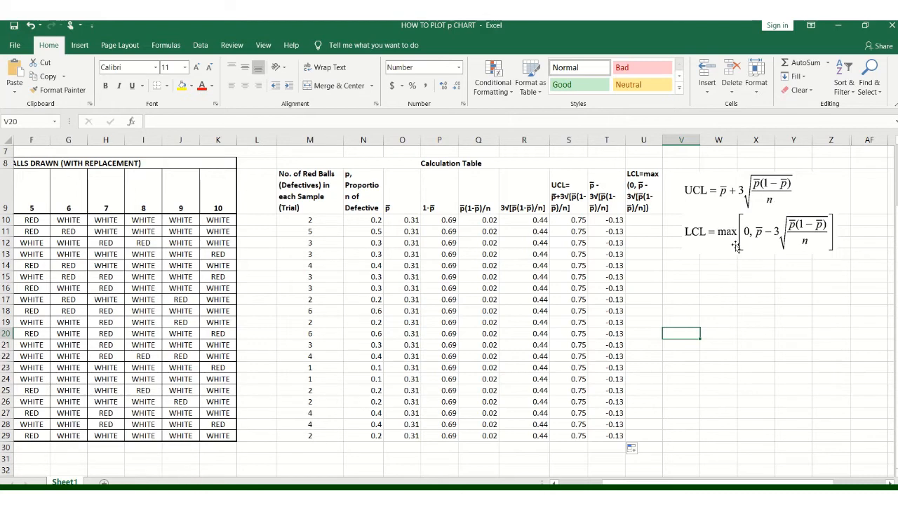
# - Calculate the lower control limit by entering =MAX(0,T10) in U10 and filling it down to U29
pyautogui.click(643, 220)
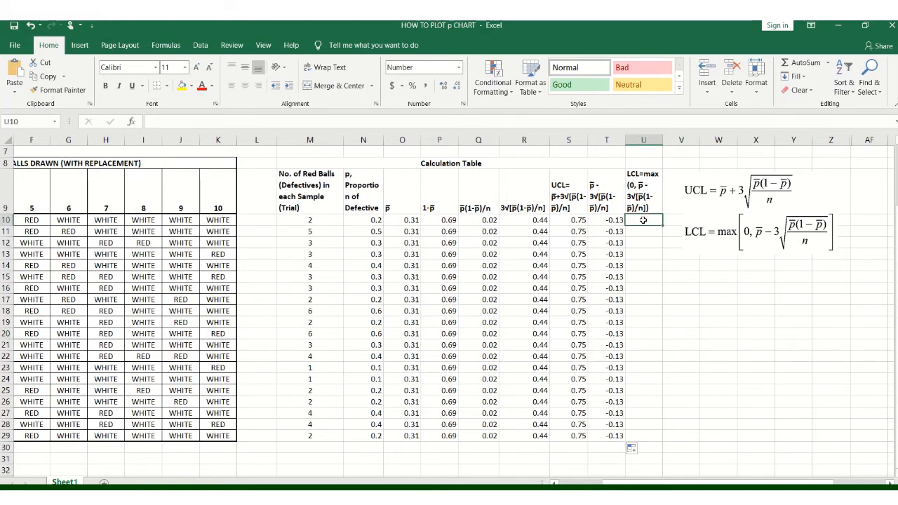
pyautogui.write('=M')
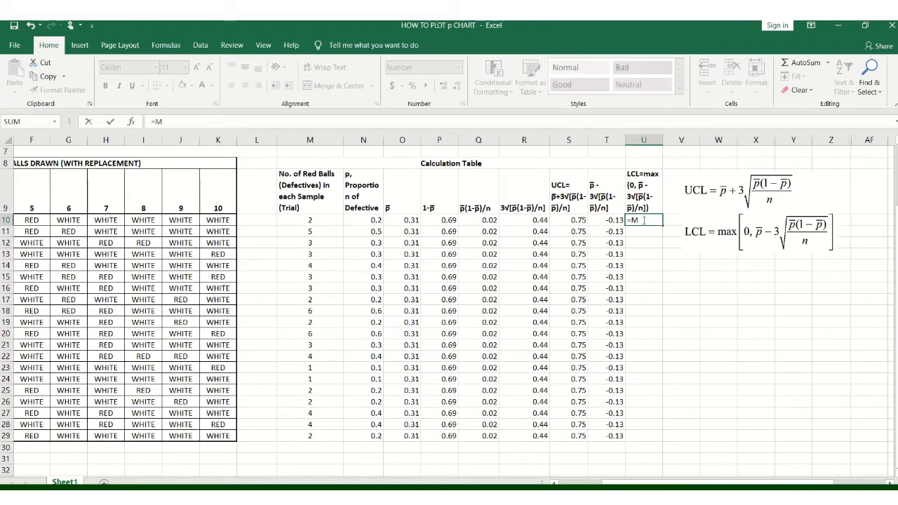
pyautogui.write('AX')
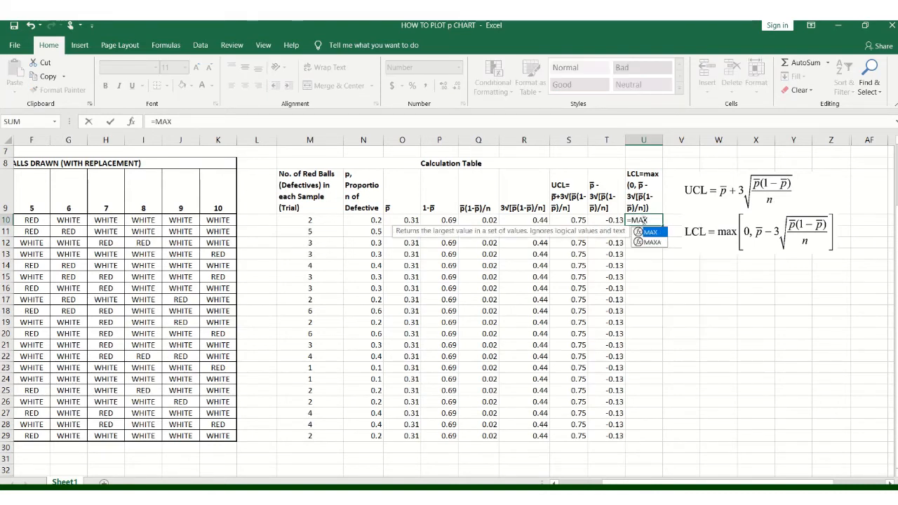
pyautogui.write('(')
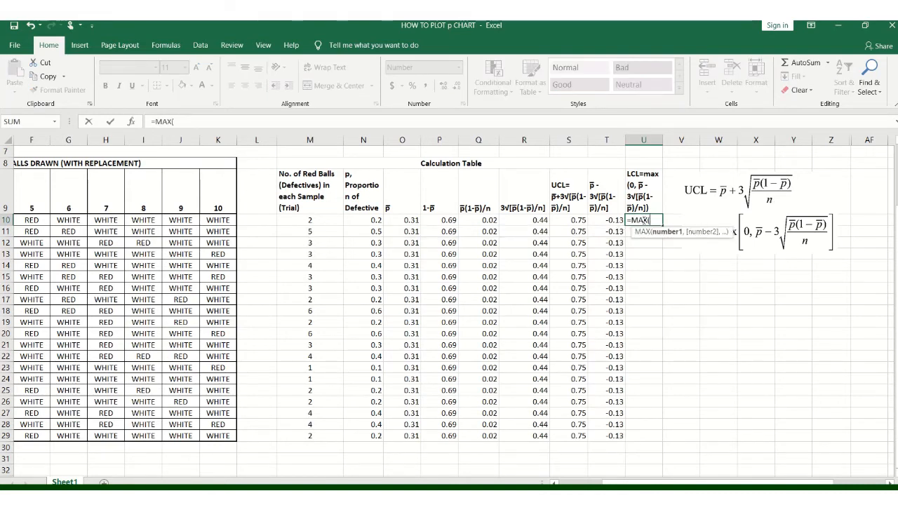
pyautogui.write('0,')
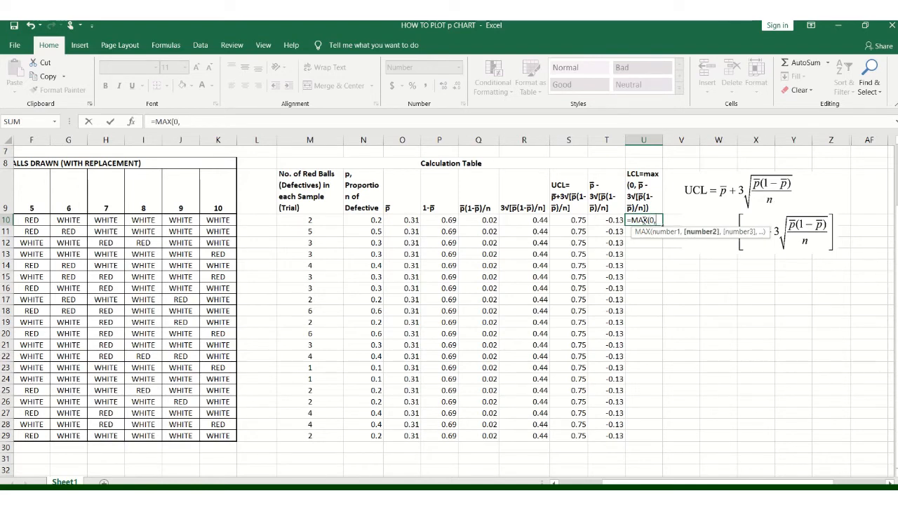
pyautogui.click(612, 220)
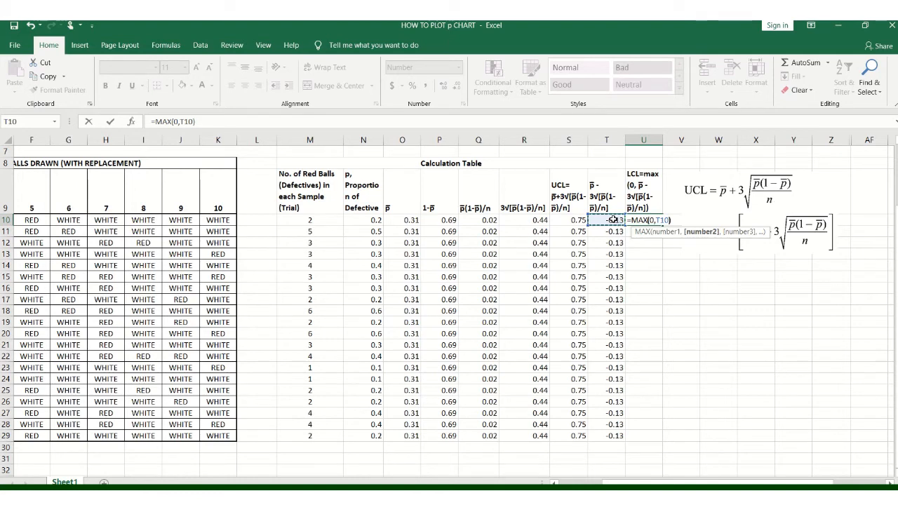
pyautogui.write(')')
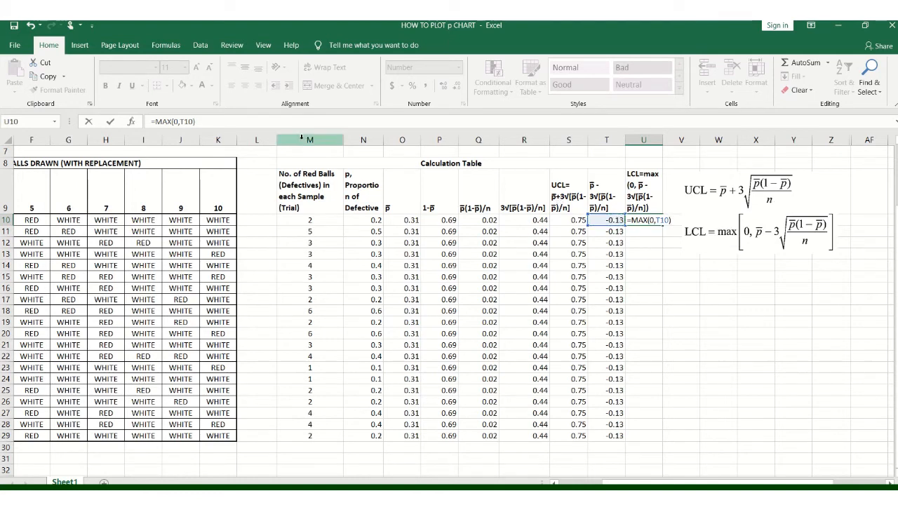
pyautogui.click(110, 121)
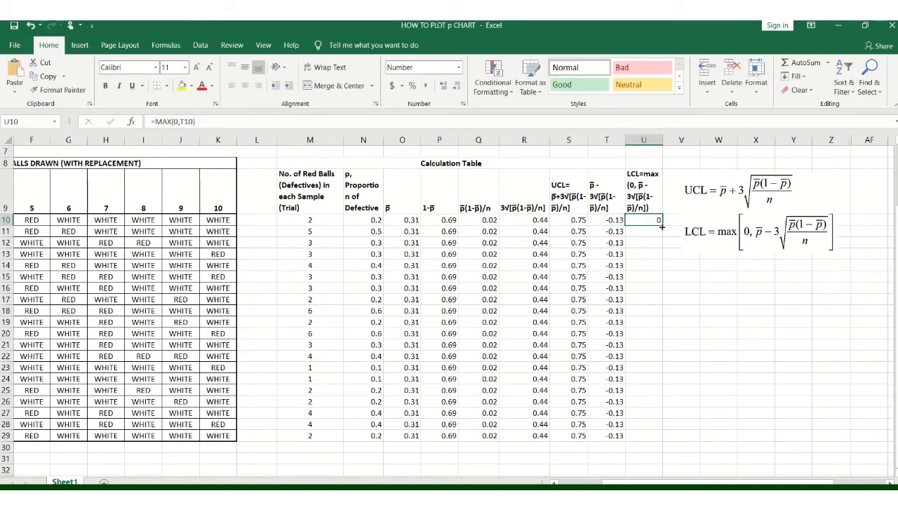
pyautogui.moveTo(660, 225); pyautogui.dragTo(656, 439)
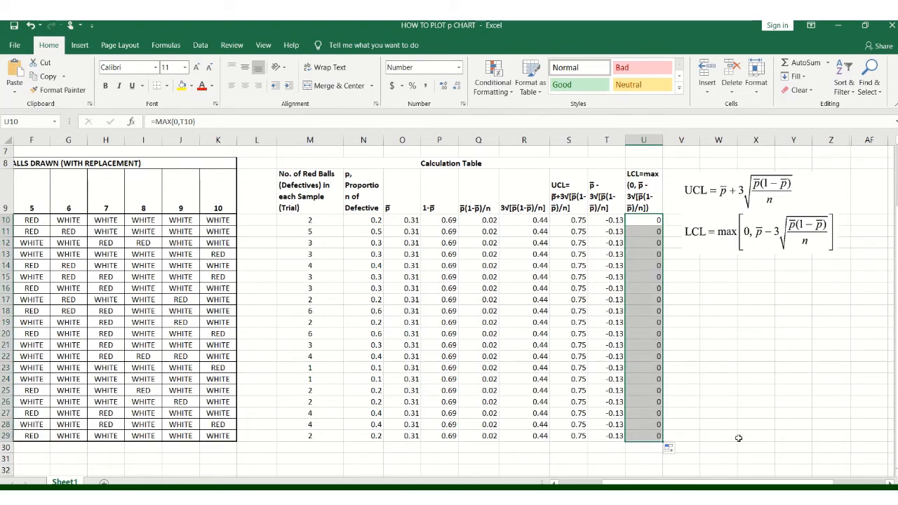
pyautogui.click(733, 404)
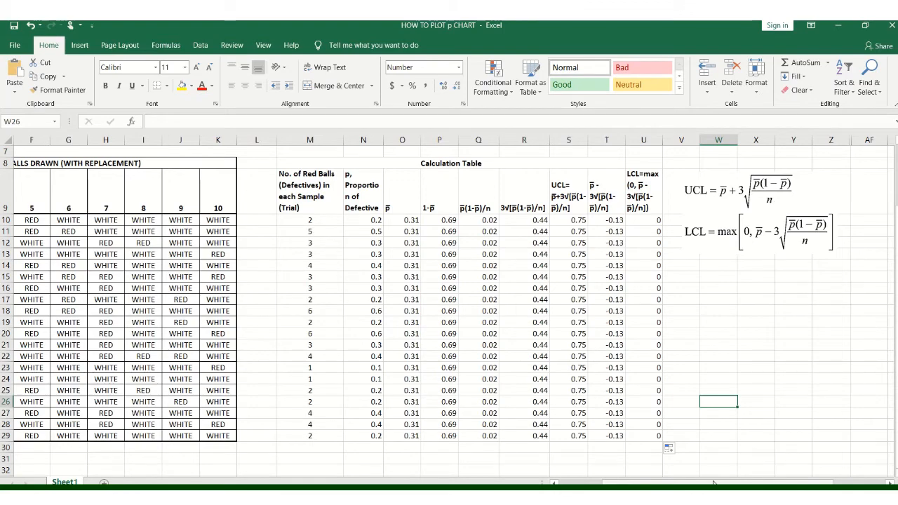
# - Unhide the hidden columns between Z and AF to bring back the p-chart plotting table
pyautogui.moveTo(713, 483); pyautogui.dragTo(748, 481)
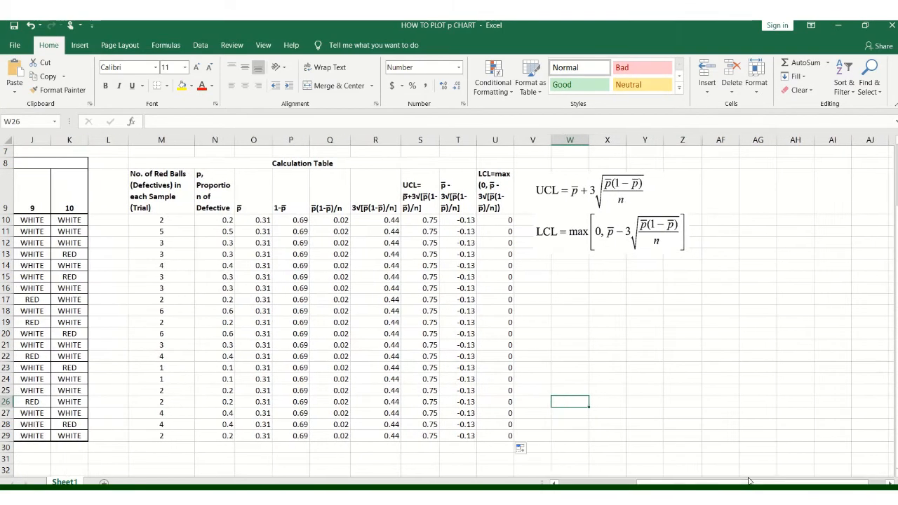
pyautogui.moveTo(692, 140); pyautogui.dragTo(710, 140)
pyautogui.rightClick(710, 143)
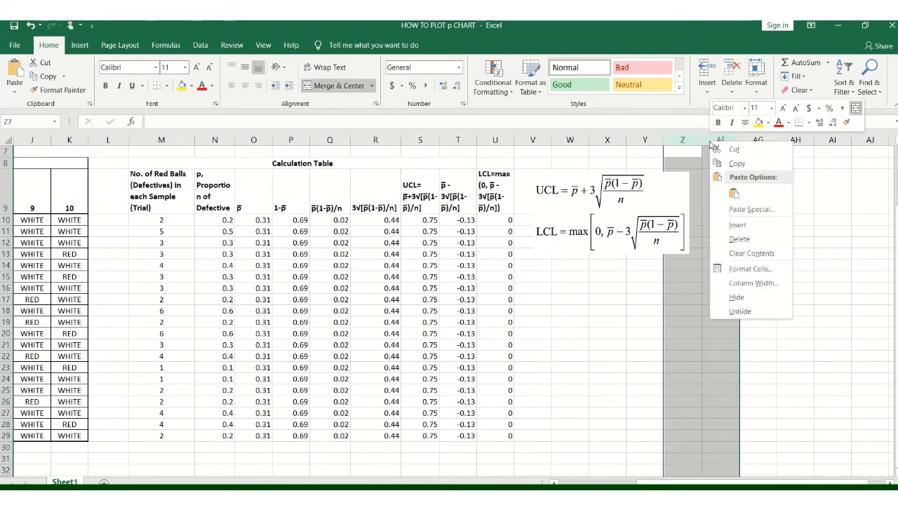
pyautogui.click(741, 311)
pyautogui.click(763, 298)
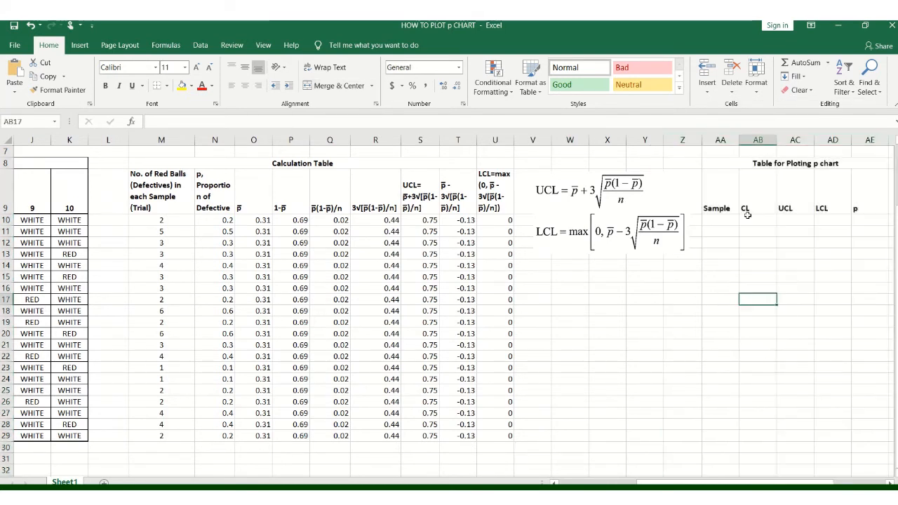
# - Number the samples 1 to 20 in AA10:AA29 by entering 1 in AA10 and filling down as a series
pyautogui.click(724, 221)
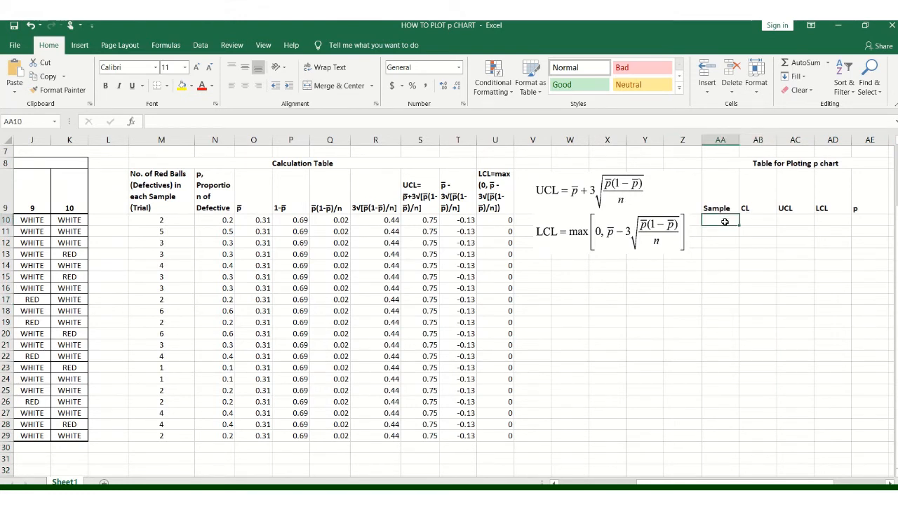
pyautogui.write('1')
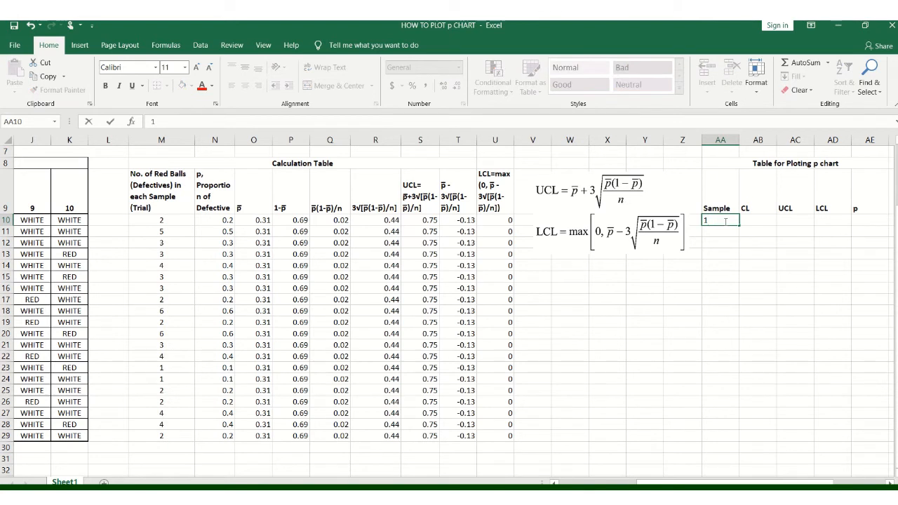
pyautogui.moveTo(739, 226); pyautogui.dragTo(733, 446)
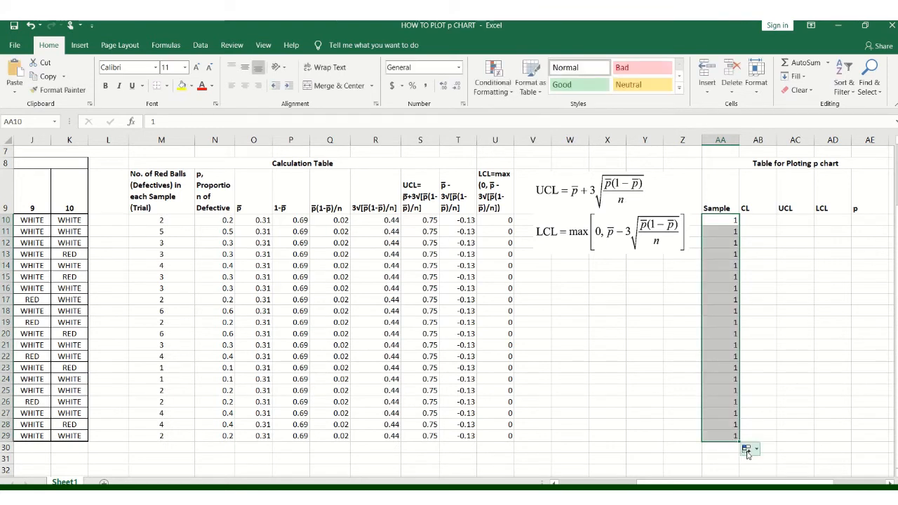
pyautogui.click(756, 450)
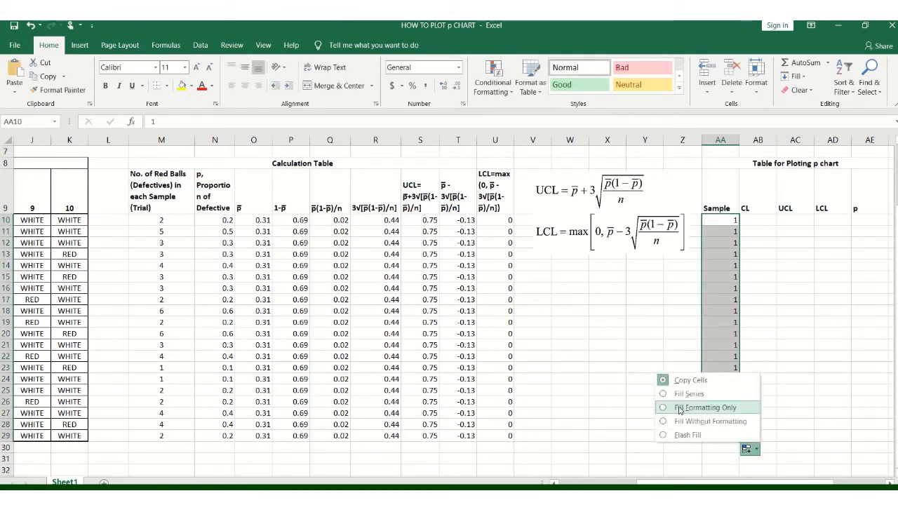
pyautogui.click(661, 394)
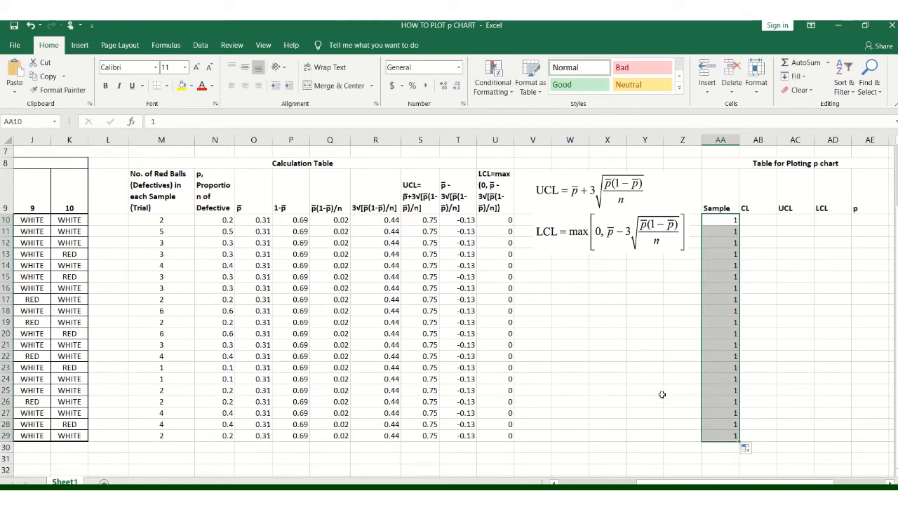
pyautogui.click(702, 456)
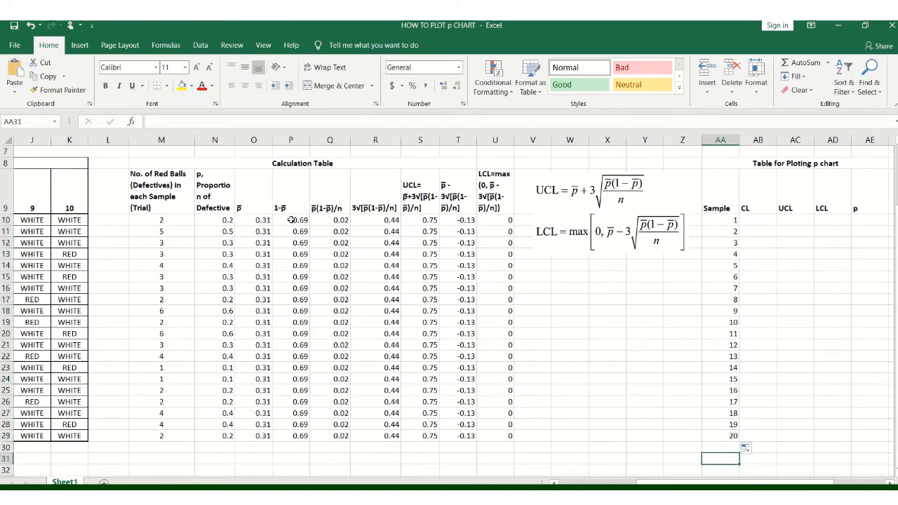
# - Copy the p̄ column O10:O29 into the CL column of the plotting table, starting at AB10
pyautogui.moveTo(265, 220); pyautogui.dragTo(262, 436)
pyautogui.hotkey('ctrl', 'c')
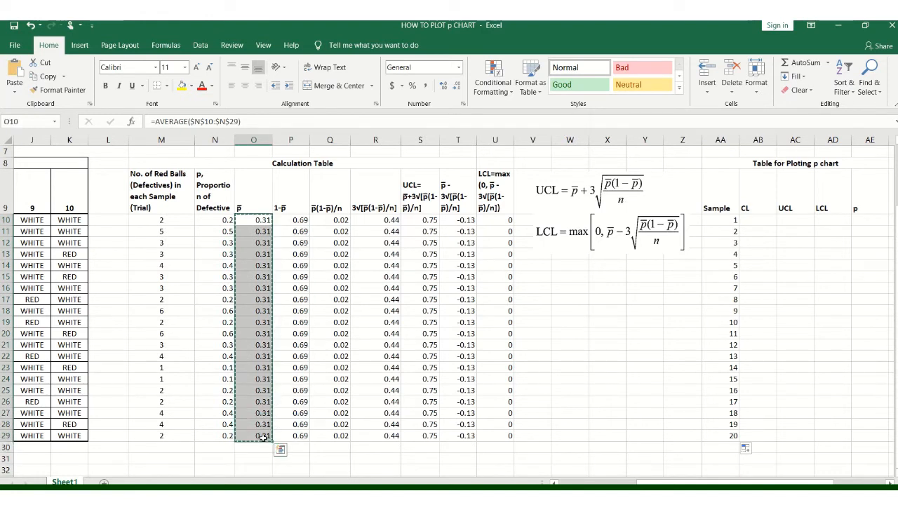
pyautogui.click(757, 219)
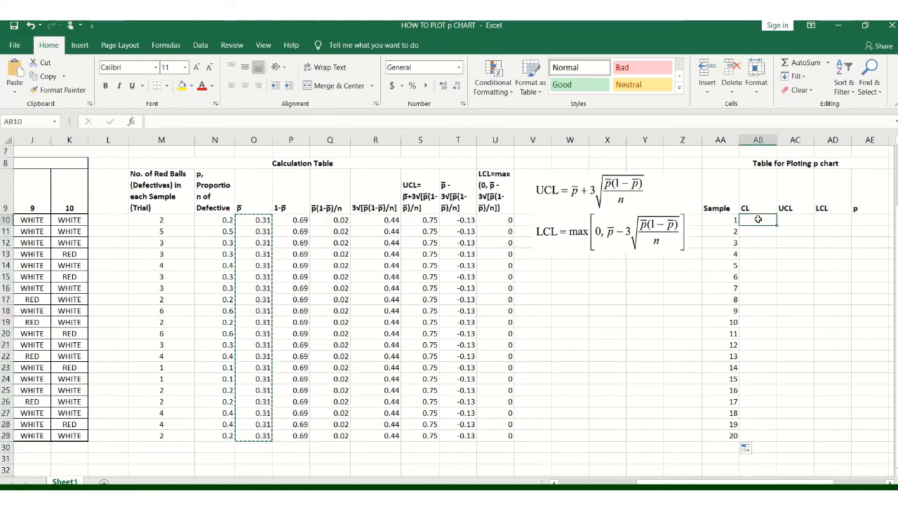
pyautogui.hotkey('ctrl', 'v')
pyautogui.click(801, 272)
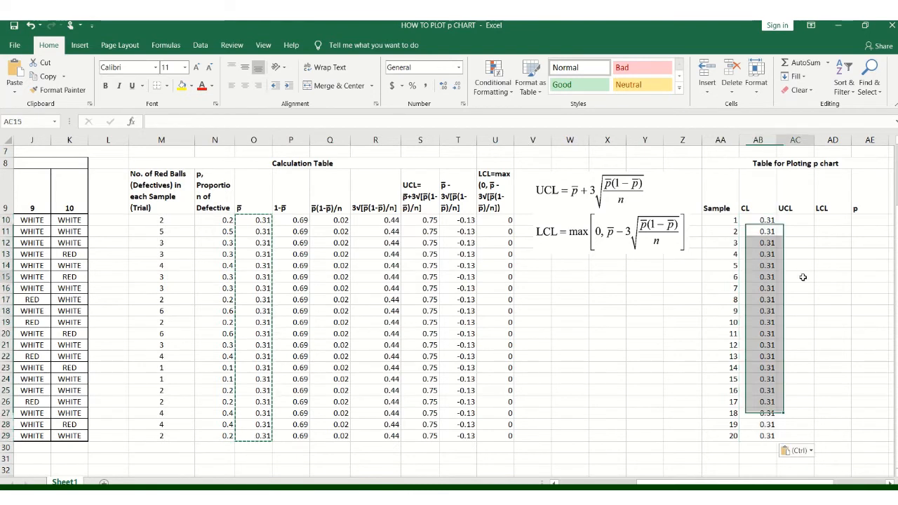
pyautogui.click(575, 312)
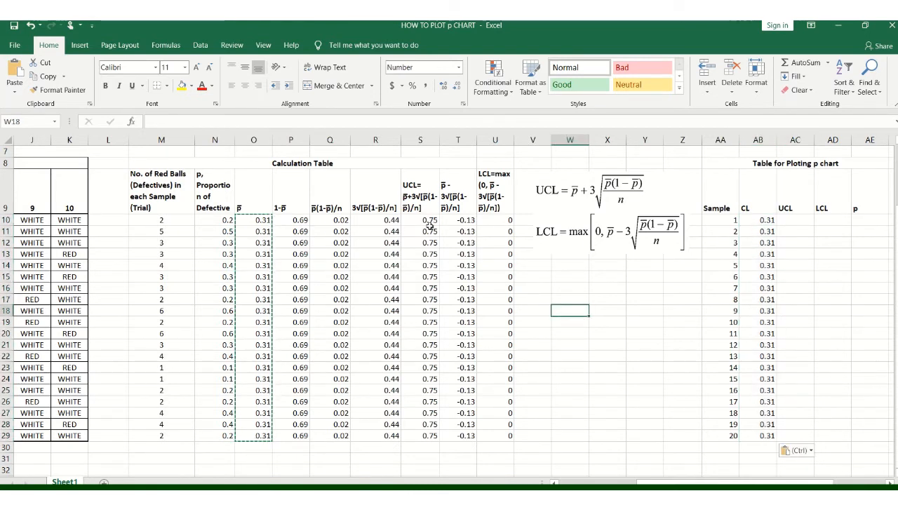
# - Copy the upper control limits S10:S29 into the UCL column AC10:AC29 of the plotting table as values only
pyautogui.moveTo(428, 219); pyautogui.dragTo(431, 438)
pyautogui.hotkey('ctrl', 'c')
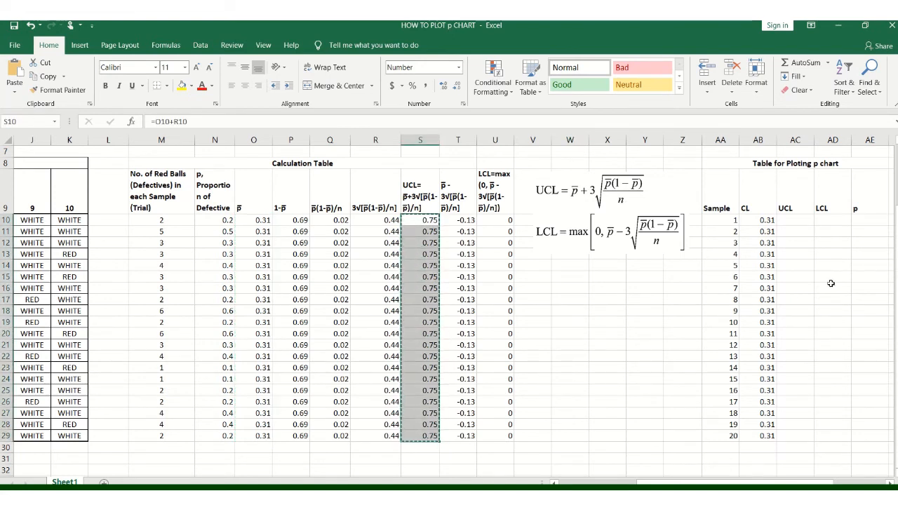
pyautogui.click(784, 222)
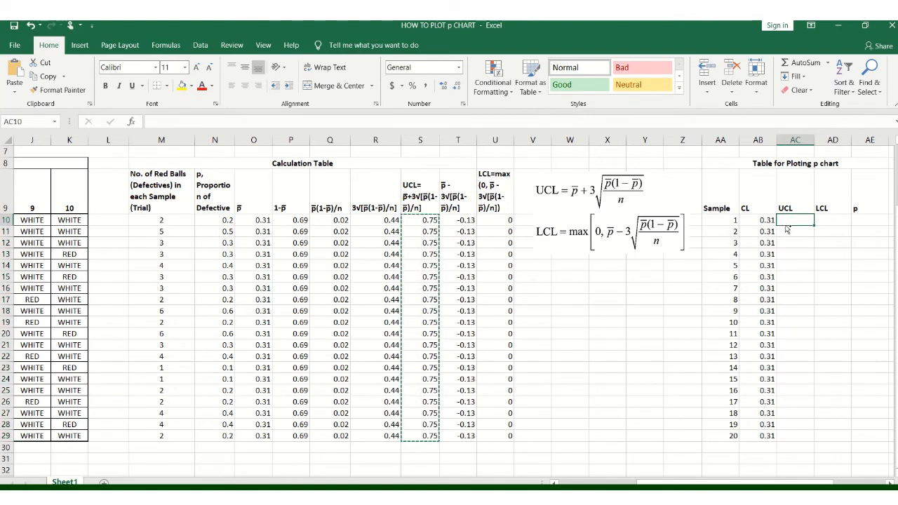
pyautogui.moveTo(790, 231); pyautogui.dragTo(800, 436)
pyautogui.hotkey('ctrl', 'v')
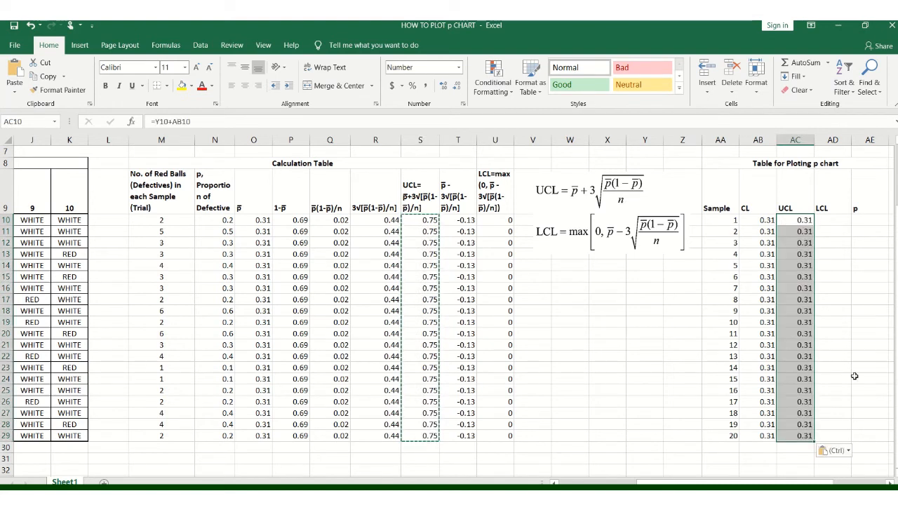
pyautogui.click(845, 450)
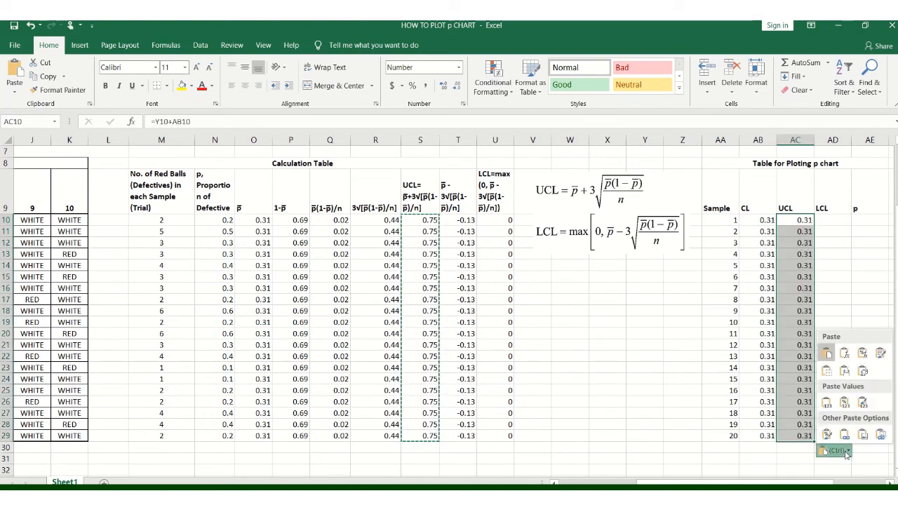
pyautogui.click(826, 402)
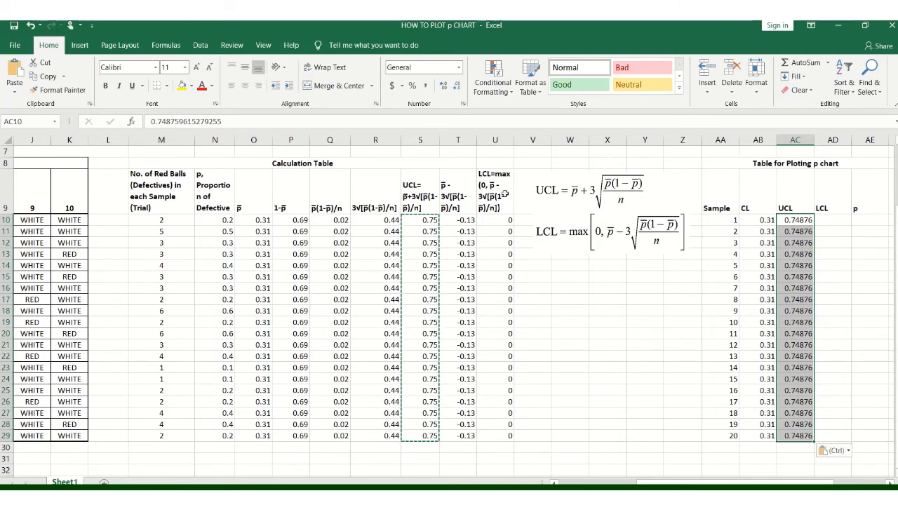
# - Reduce the UCL values in AC10:AC29 of the plotting table to two decimal places
pyautogui.click(457, 85)
pyautogui.click(457, 86)
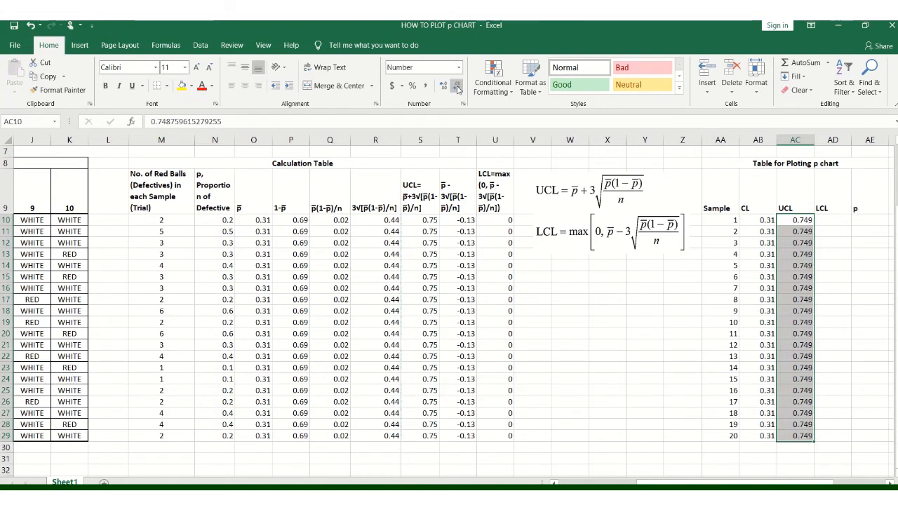
pyautogui.click(457, 86)
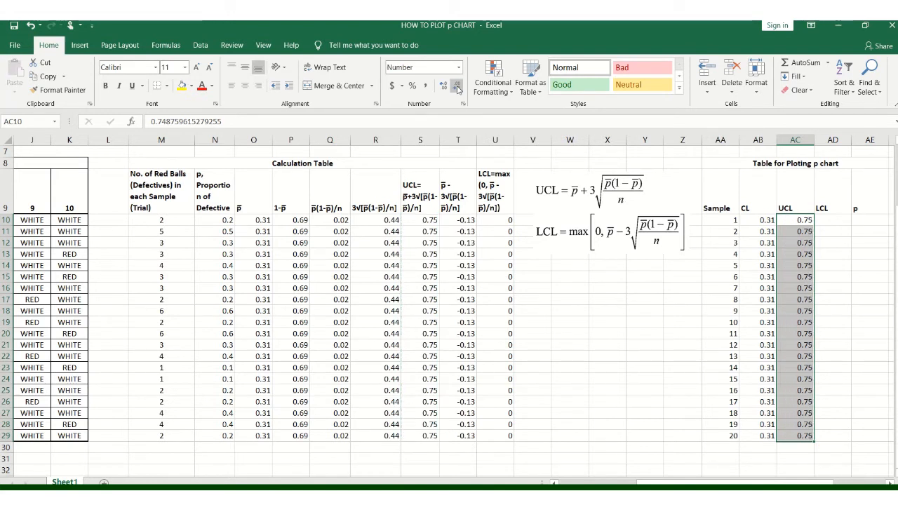
pyautogui.click(669, 395)
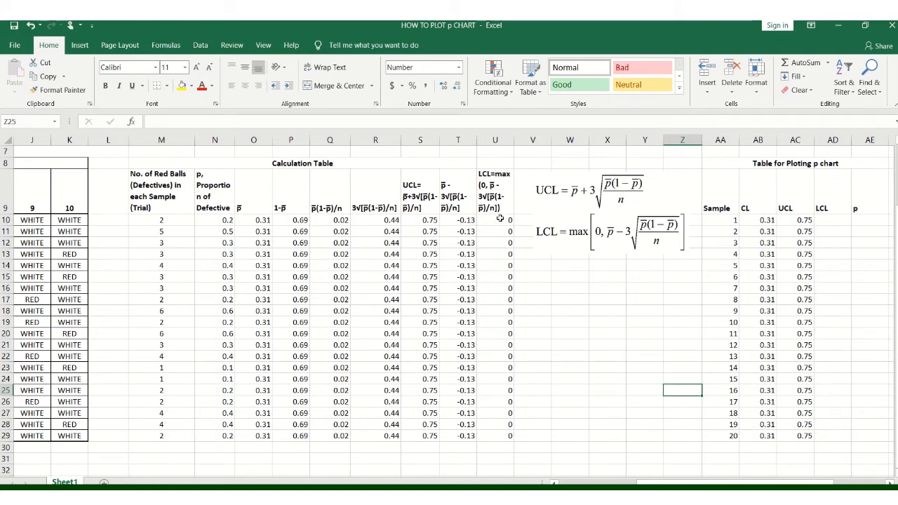
# - Copy the lower control limits U10:U29 into the LCL column AD10:AD29 of the plotting table as values only
pyautogui.moveTo(499, 220); pyautogui.dragTo(510, 436)
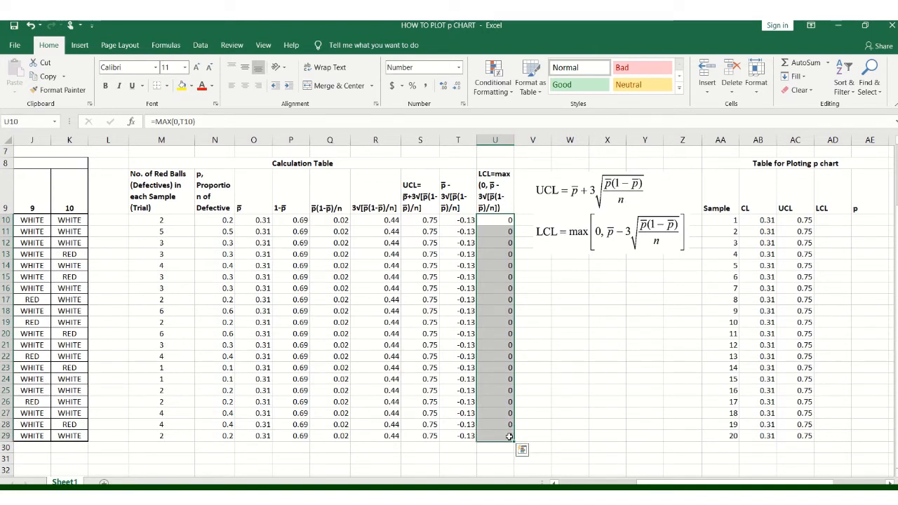
pyautogui.hotkey('ctrl', 'c')
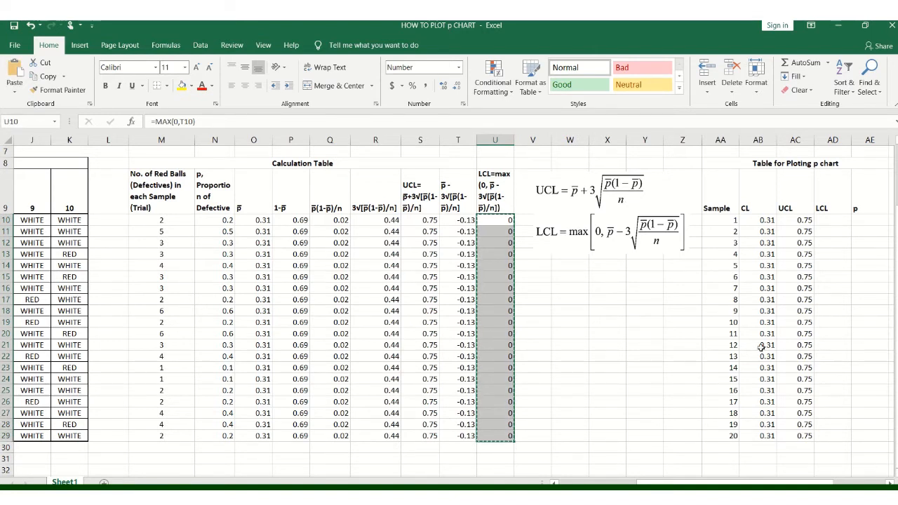
pyautogui.click(822, 218)
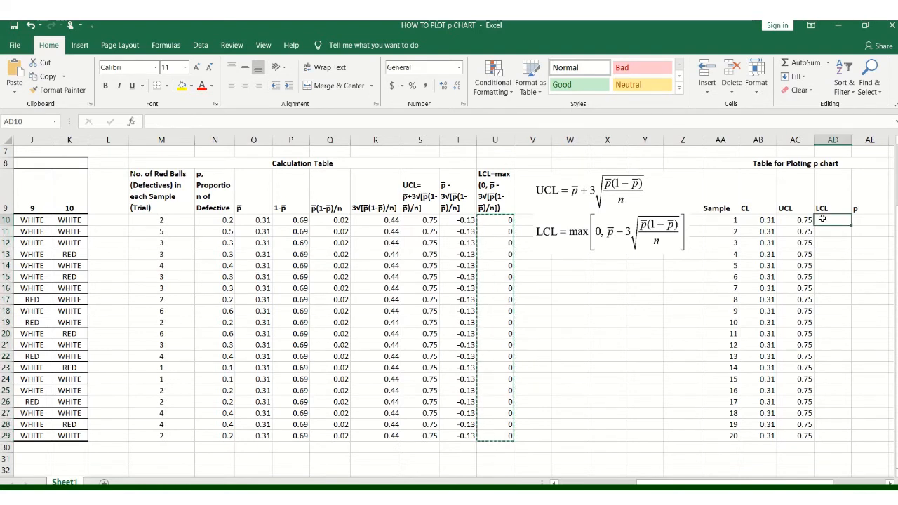
pyautogui.hotkey('ctrl', 'v')
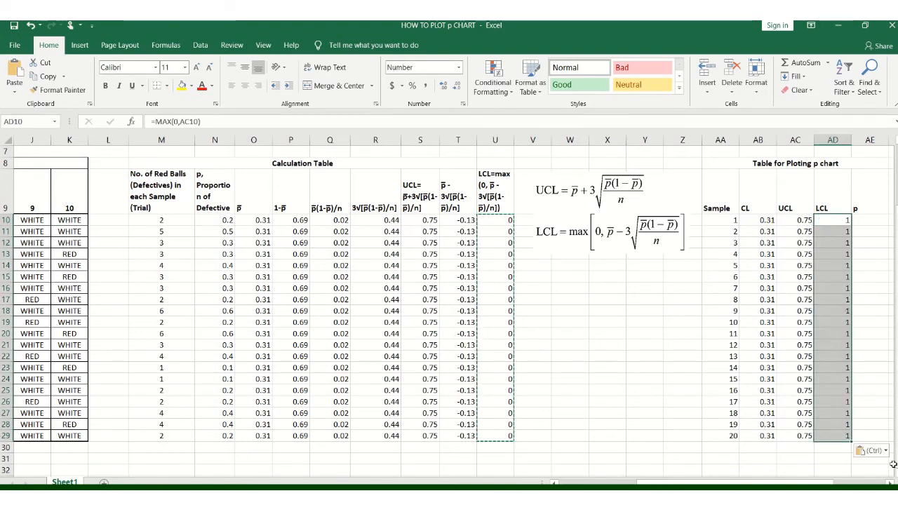
pyautogui.click(873, 450)
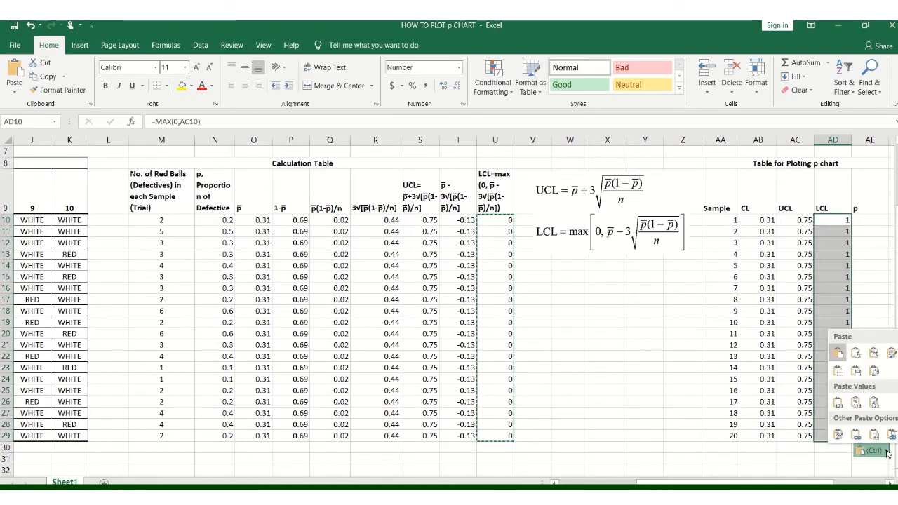
pyautogui.click(840, 405)
pyautogui.click(640, 388)
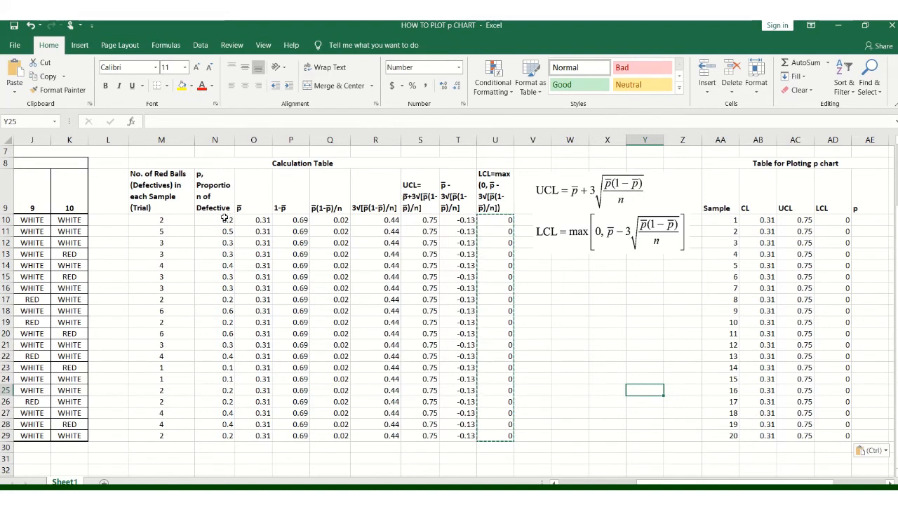
# - Copy the defective proportions N10:N29 into the p column AE10:AE29 of the plotting table as values only
pyautogui.moveTo(224, 219); pyautogui.dragTo(225, 435)
pyautogui.hotkey('ctrl', 'c')
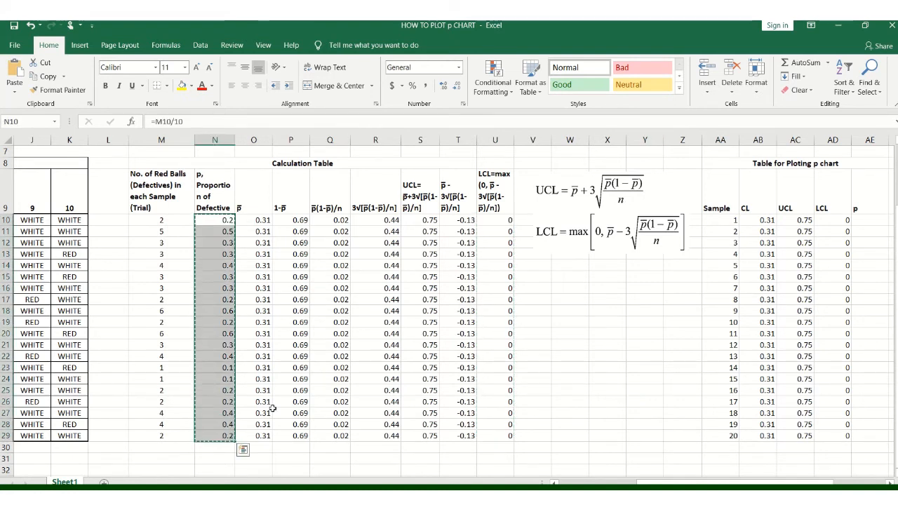
pyautogui.click(869, 221)
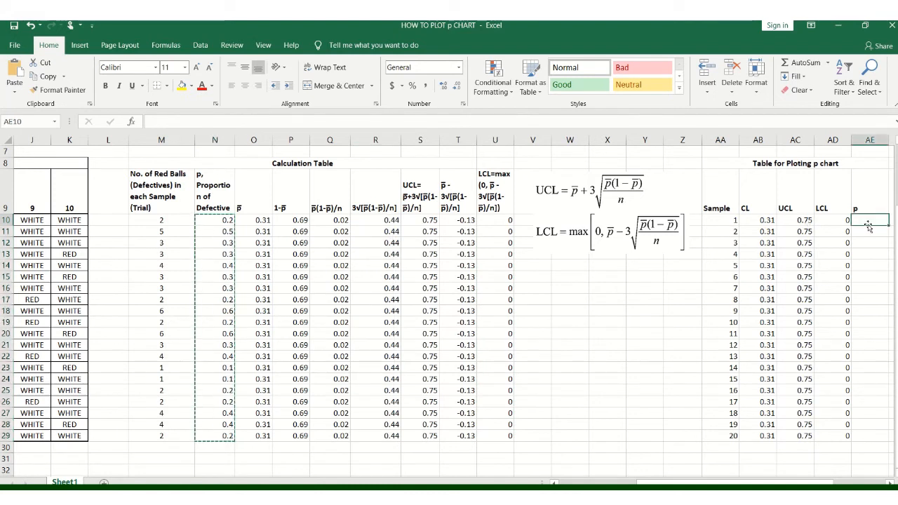
pyautogui.hotkey('ctrl', 'v')
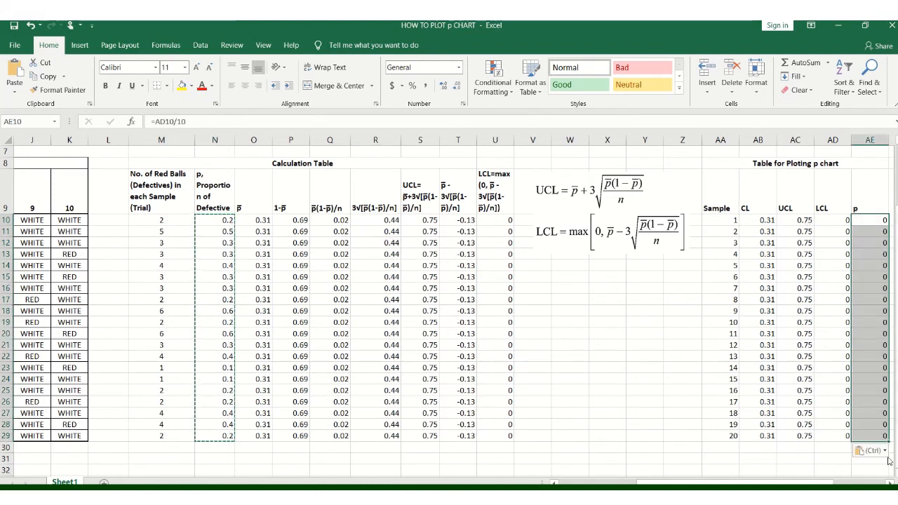
pyautogui.click(873, 450)
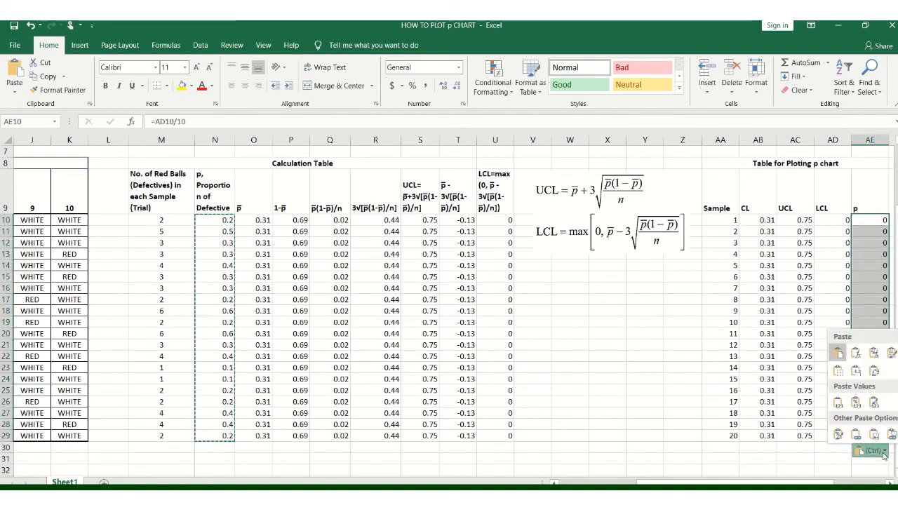
pyautogui.click(839, 406)
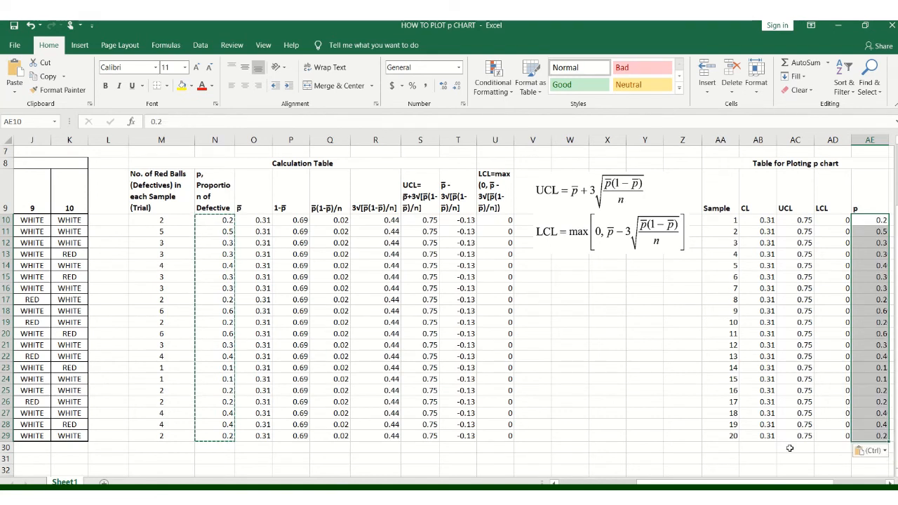
pyautogui.click(664, 448)
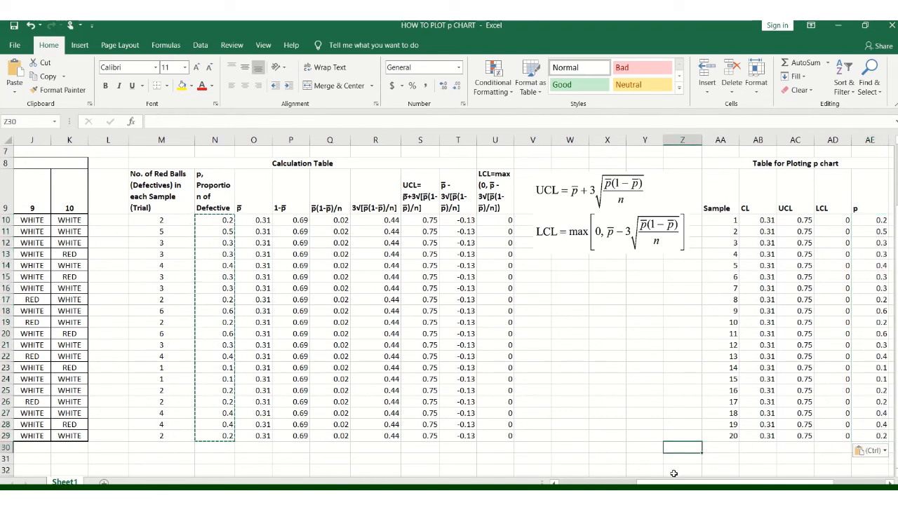
# - Insert a Line chart from AA9:AE29 that plots CL, UCL, LCL and p against the sample numbers
pyautogui.moveTo(673, 483); pyautogui.dragTo(723, 482)
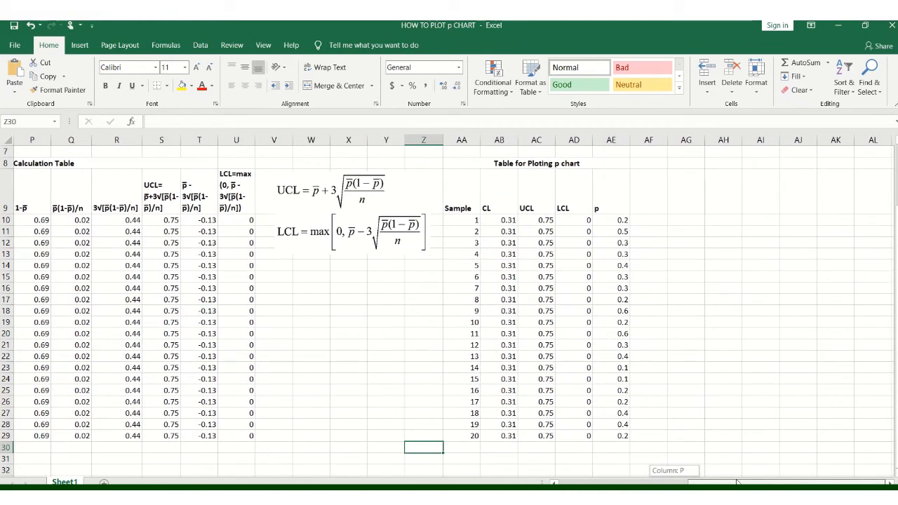
pyautogui.moveTo(744, 483); pyautogui.dragTo(746, 483)
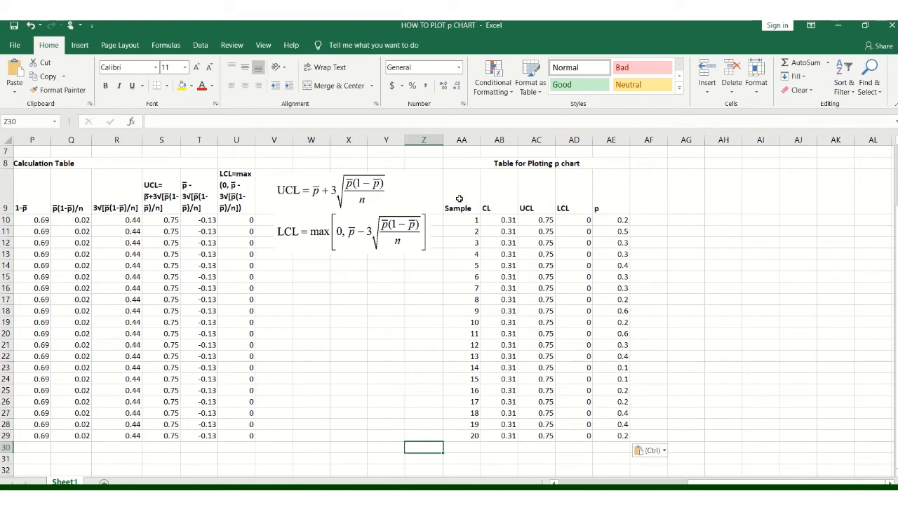
pyautogui.moveTo(458, 199); pyautogui.dragTo(624, 436)
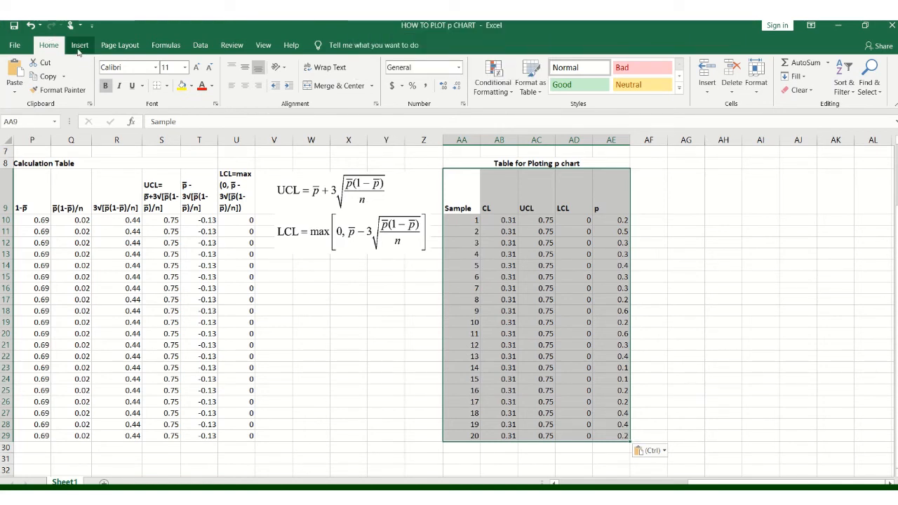
pyautogui.click(79, 47)
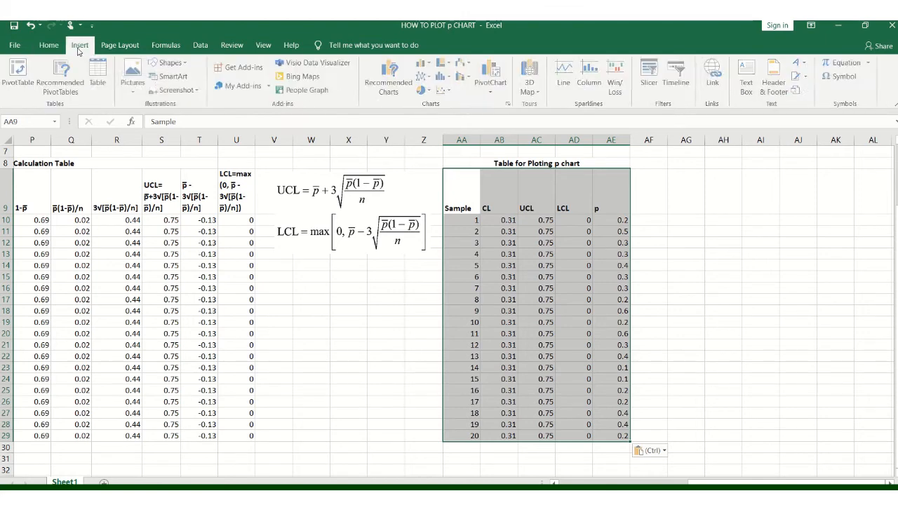
pyautogui.click(510, 106)
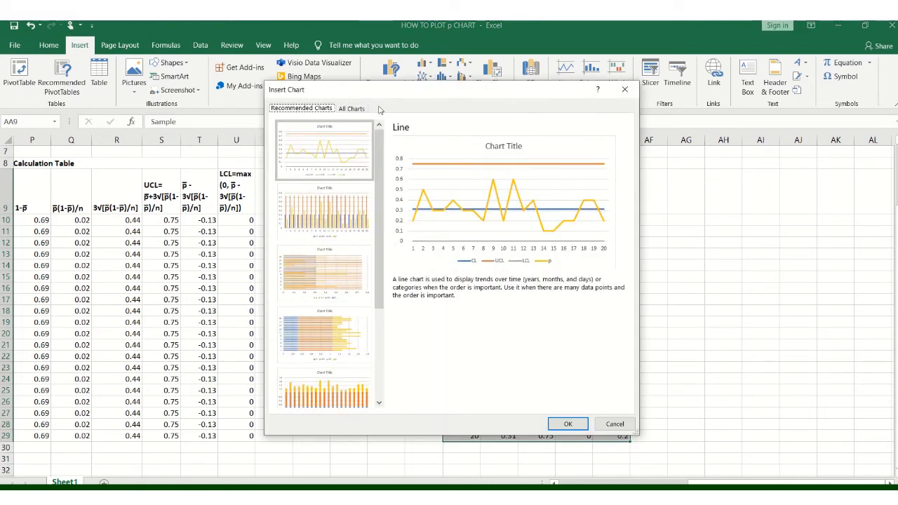
pyautogui.click(353, 111)
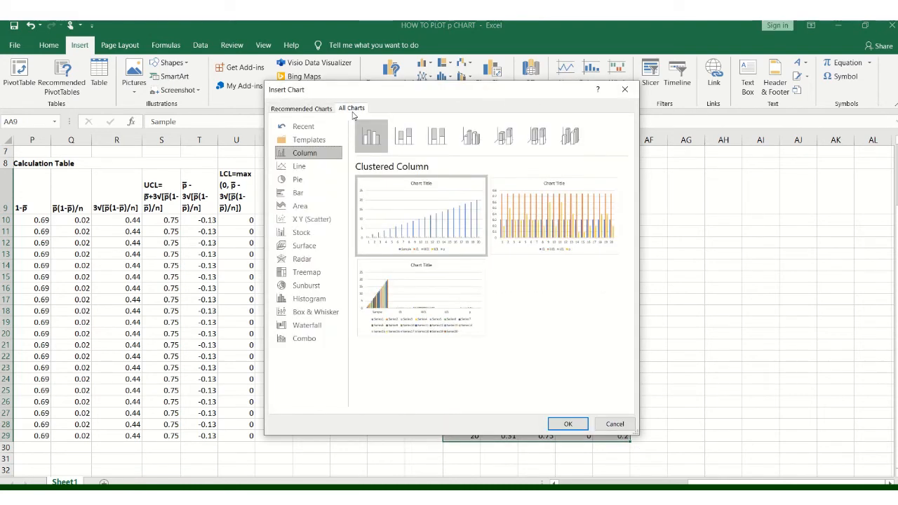
pyautogui.click(301, 169)
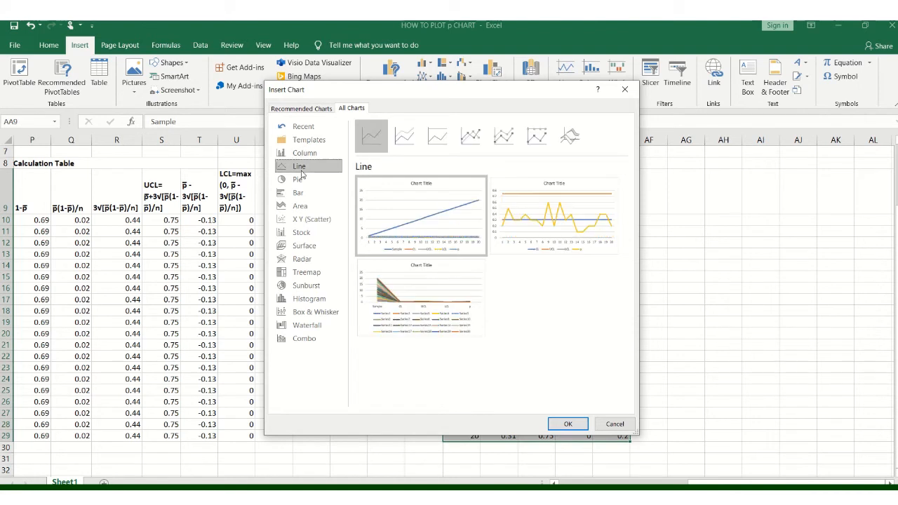
pyautogui.moveTo(529, 209)
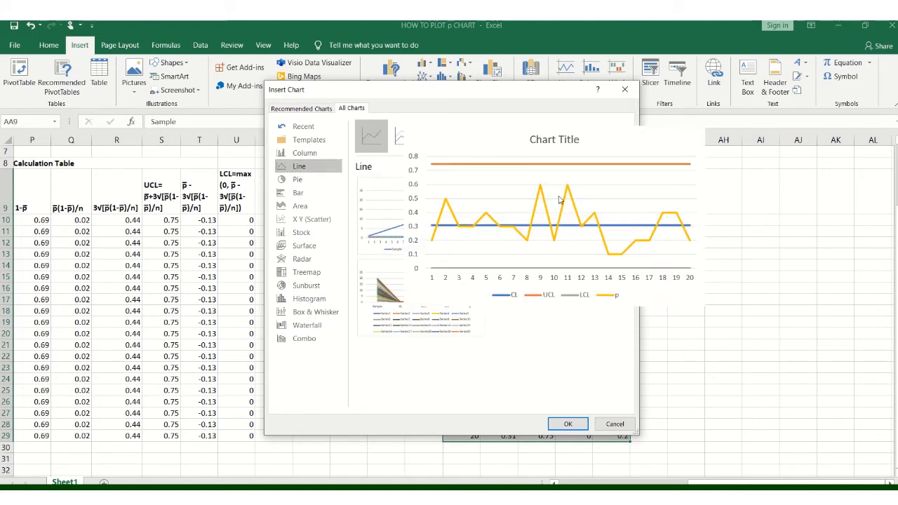
pyautogui.doubleClick(559, 200)
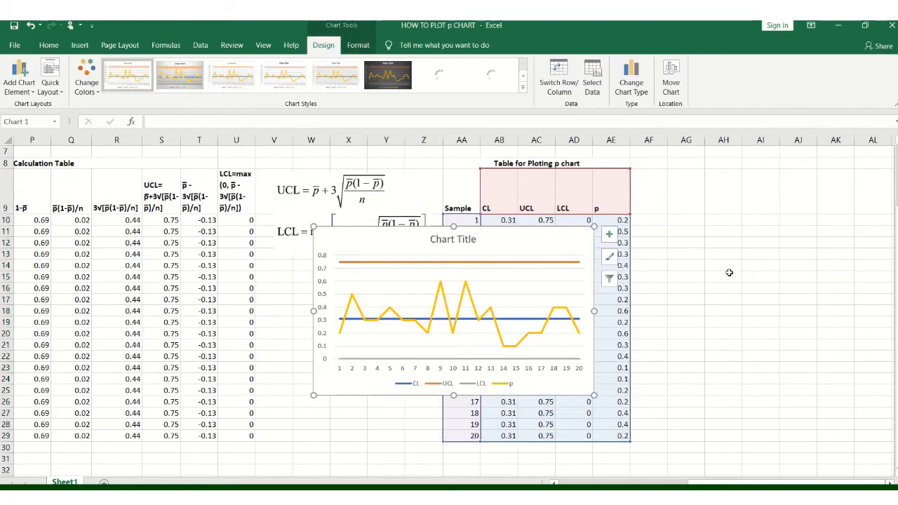
# - Move the whole chart off the tables into the empty cells just right of the plotting table, beginning around column AF
pyautogui.moveTo(472, 261); pyautogui.dragTo(808, 253)
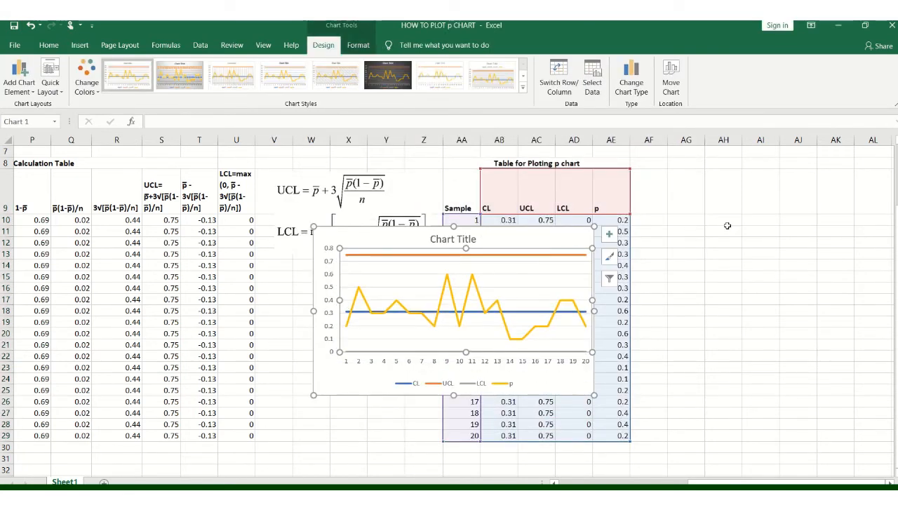
pyautogui.moveTo(355, 227); pyautogui.dragTo(684, 219)
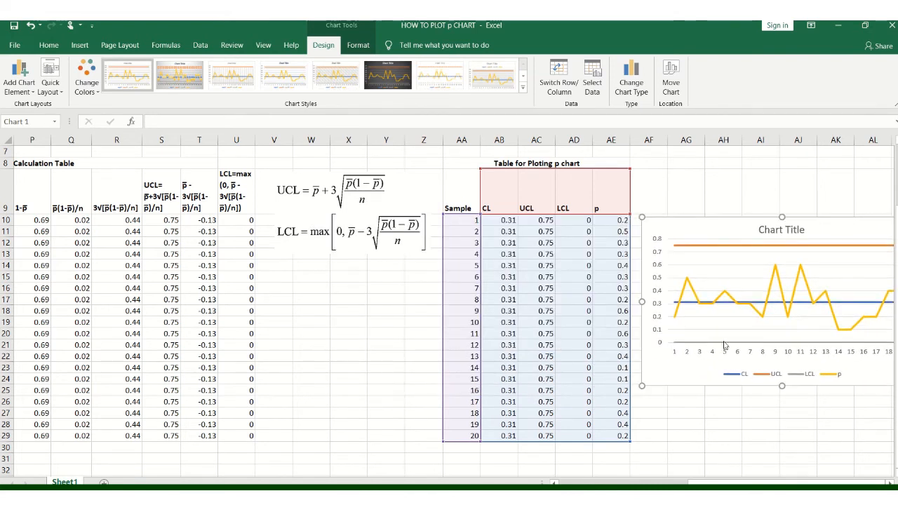
pyautogui.click(889, 482)
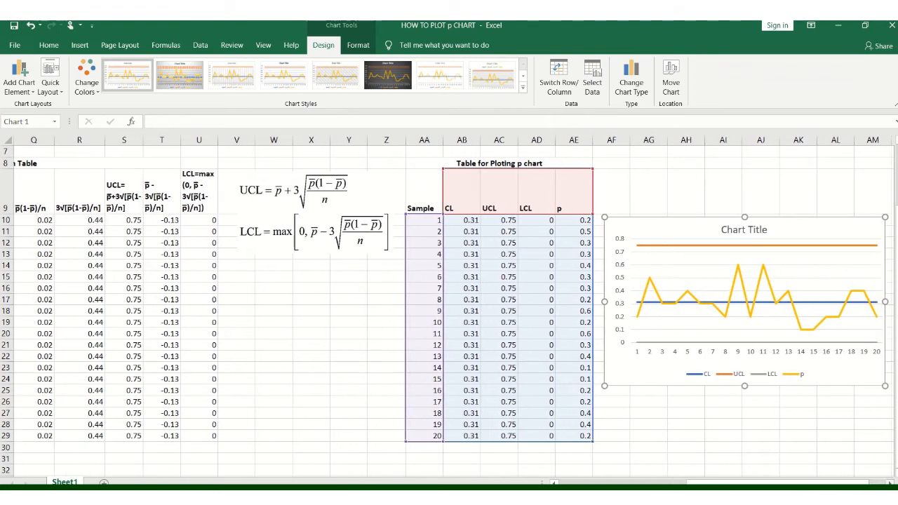
pyautogui.click(889, 483)
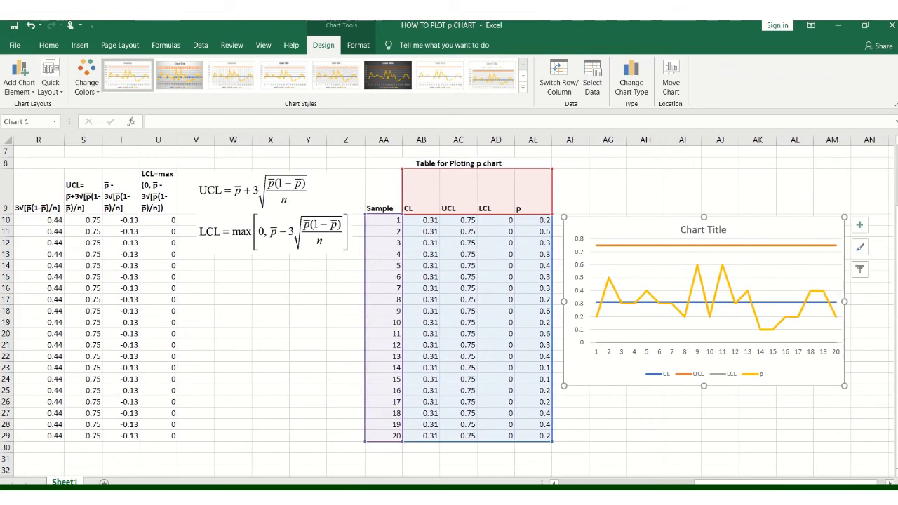
pyautogui.click(890, 482)
pyautogui.click(889, 482)
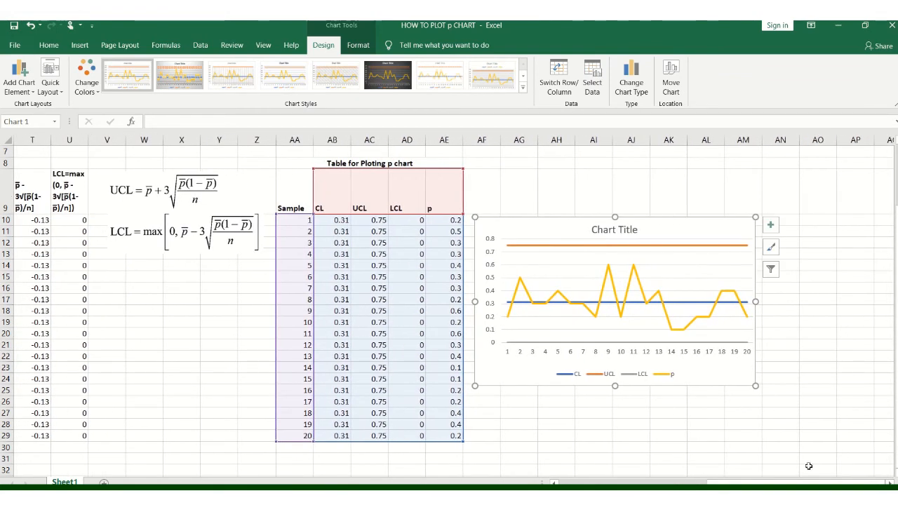
# - Add axis titles to the chart and change the chart title to "p-chart"
pyautogui.click(770, 226)
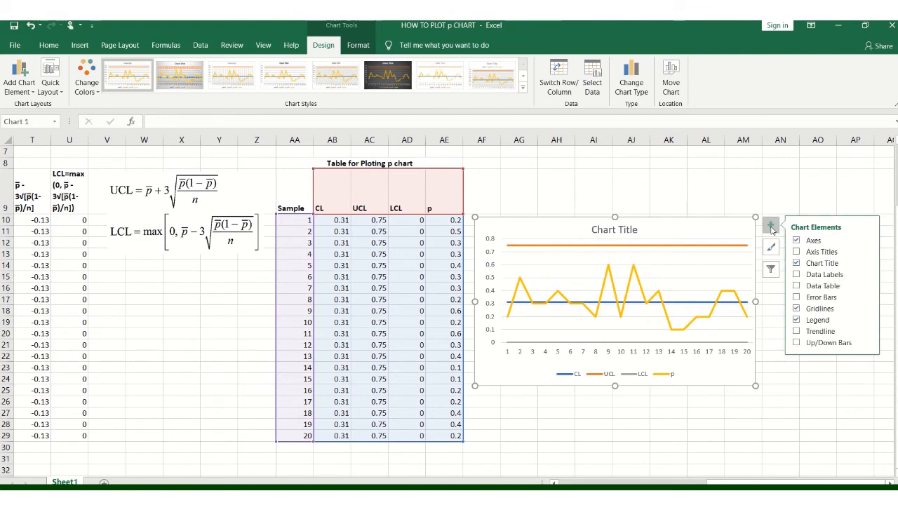
pyautogui.click(796, 252)
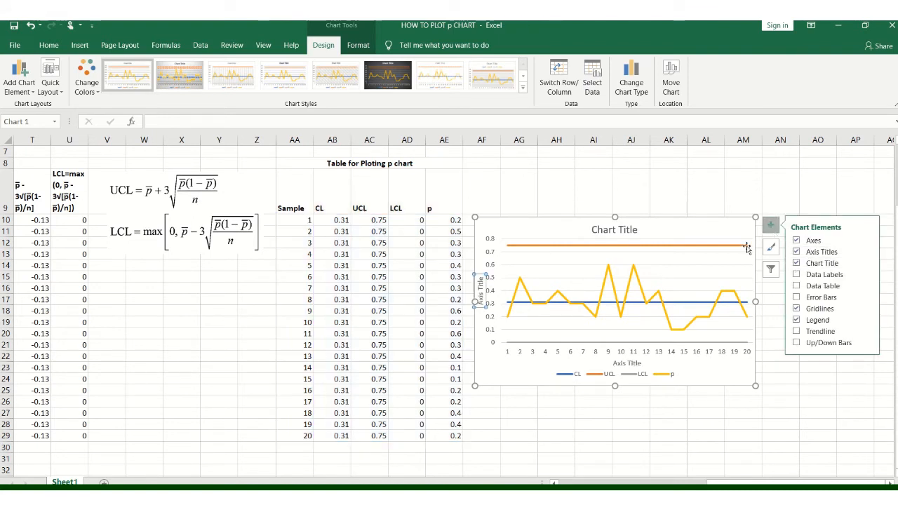
pyautogui.click(612, 232)
pyautogui.moveTo(593, 230); pyautogui.dragTo(637, 230)
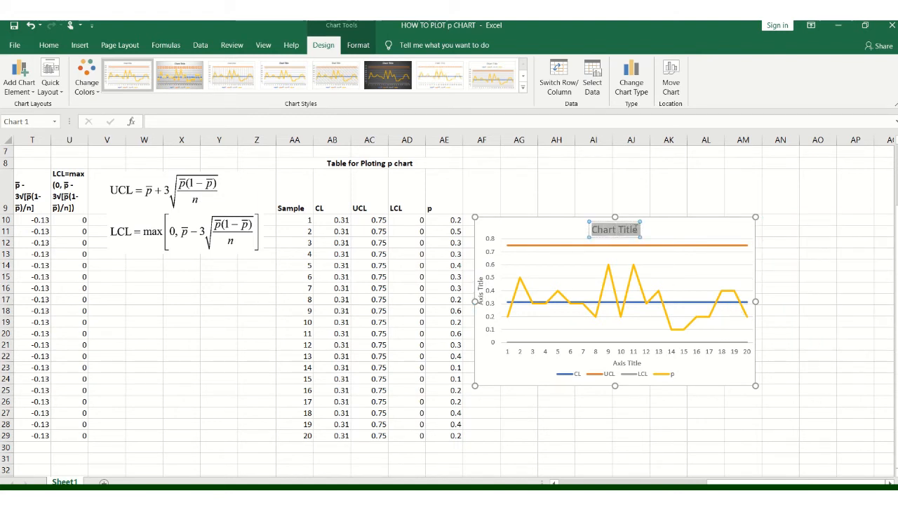
pyautogui.write('p-chart')
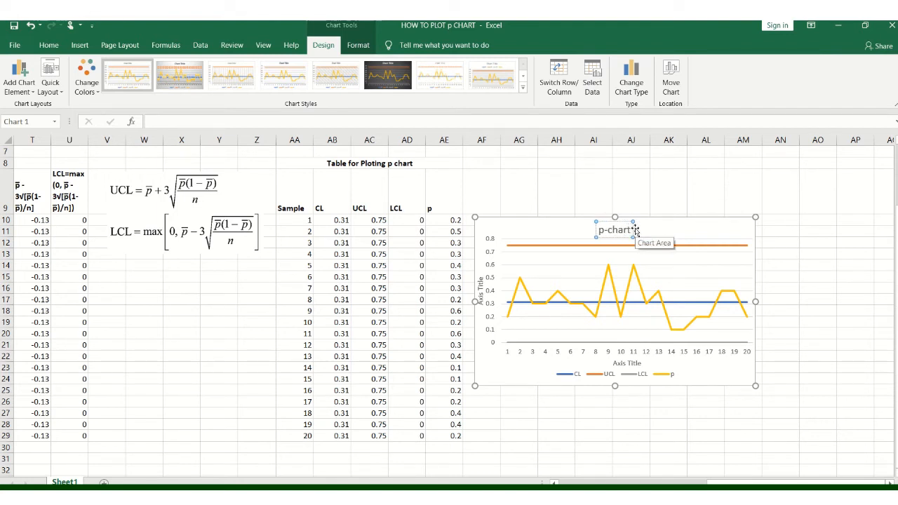
# - Change the chart's vertical axis title to "p, Proportion Defectives"
pyautogui.click(481, 302)
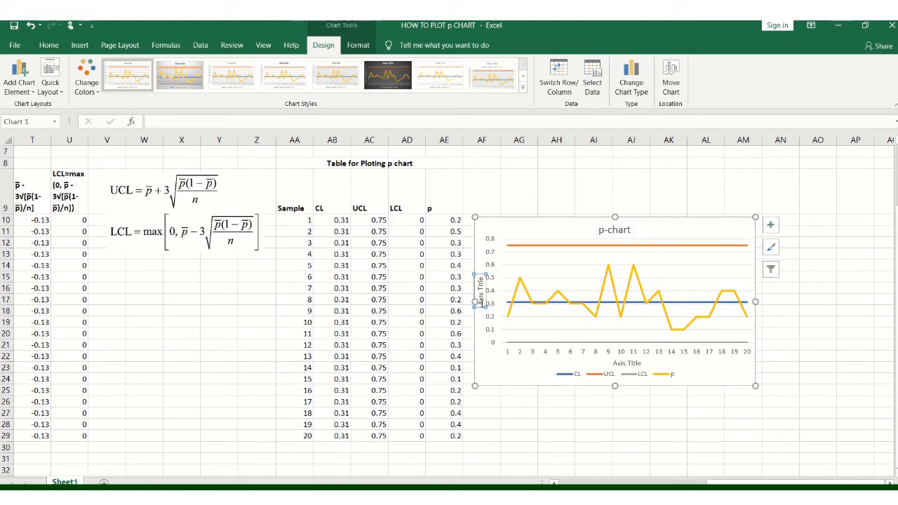
pyautogui.tripleClick(480, 295)
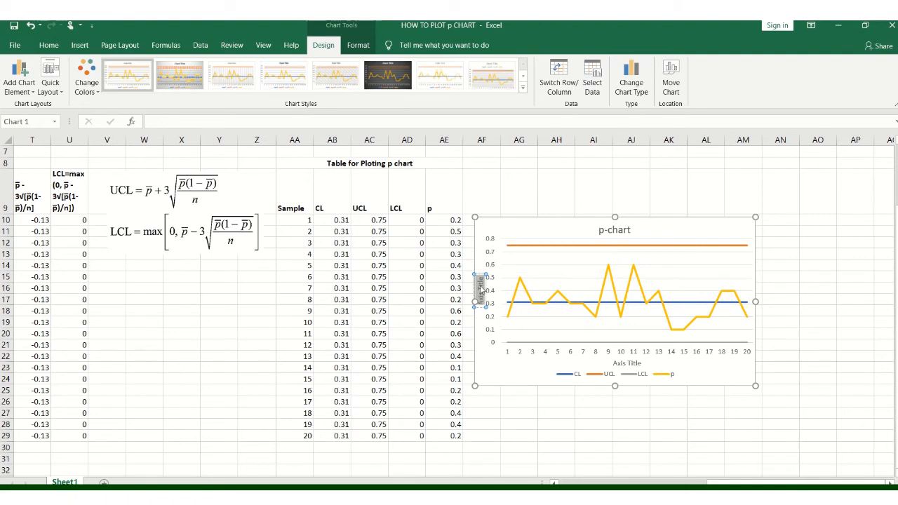
pyautogui.press('Delete')
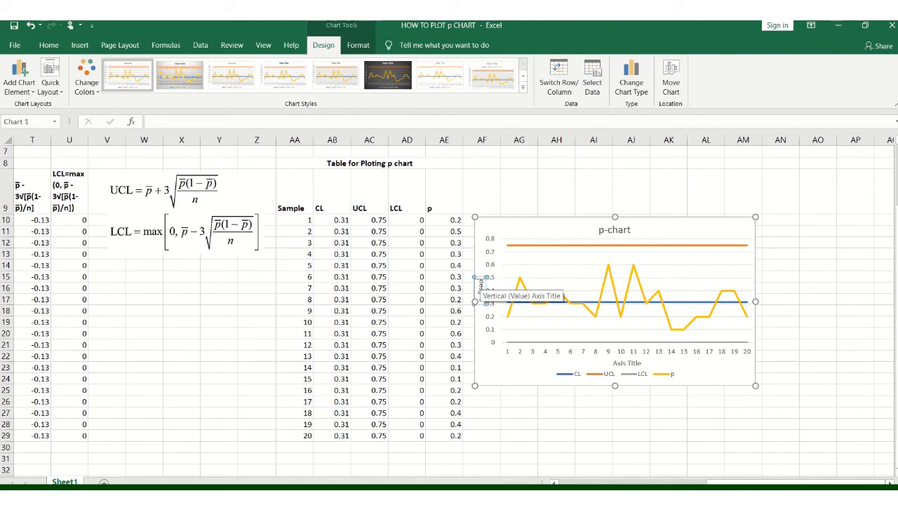
pyautogui.write('ortion Defect')
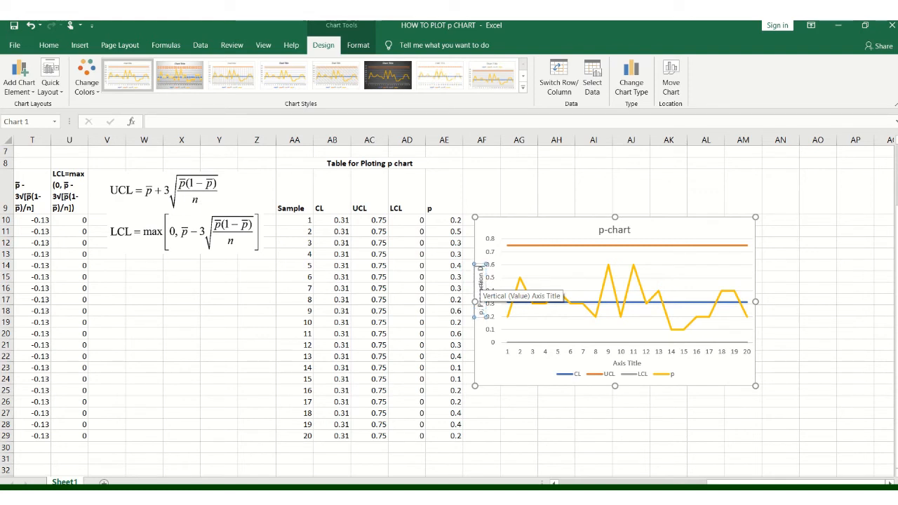
pyautogui.write('ives')
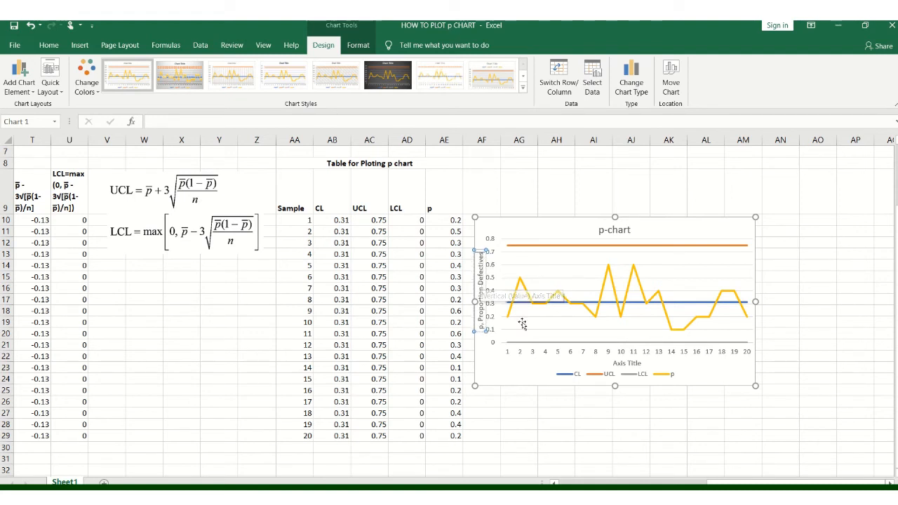
# - Change the chart's horizontal axis title to "Sample"
pyautogui.click(612, 355)
pyautogui.click(613, 362)
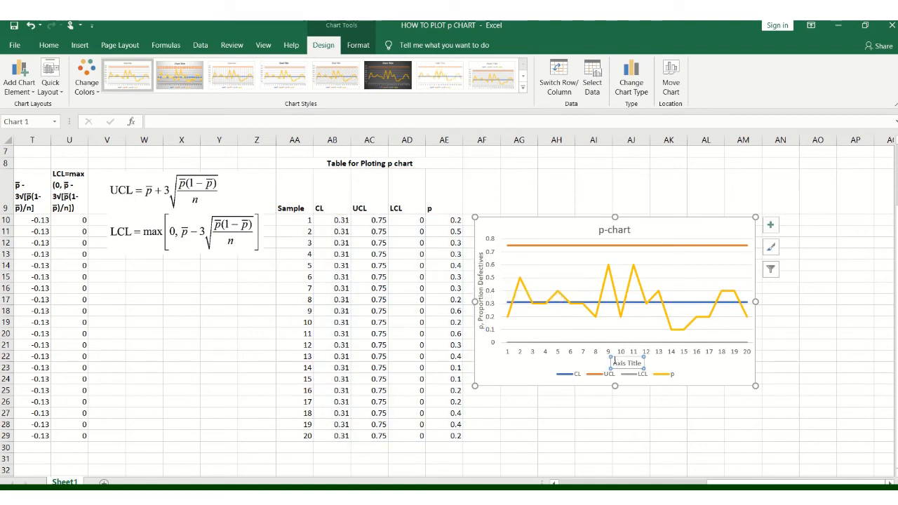
pyautogui.moveTo(615, 363); pyautogui.dragTo(637, 366)
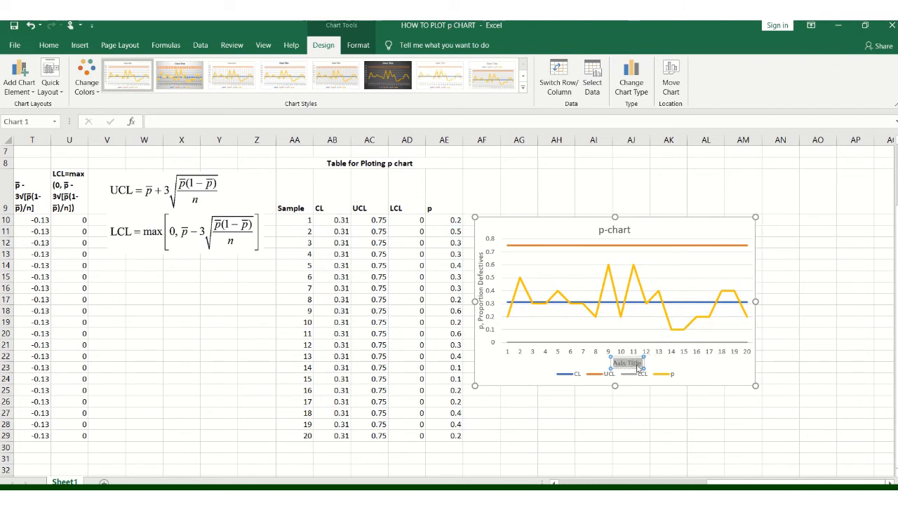
pyautogui.write('Sa')
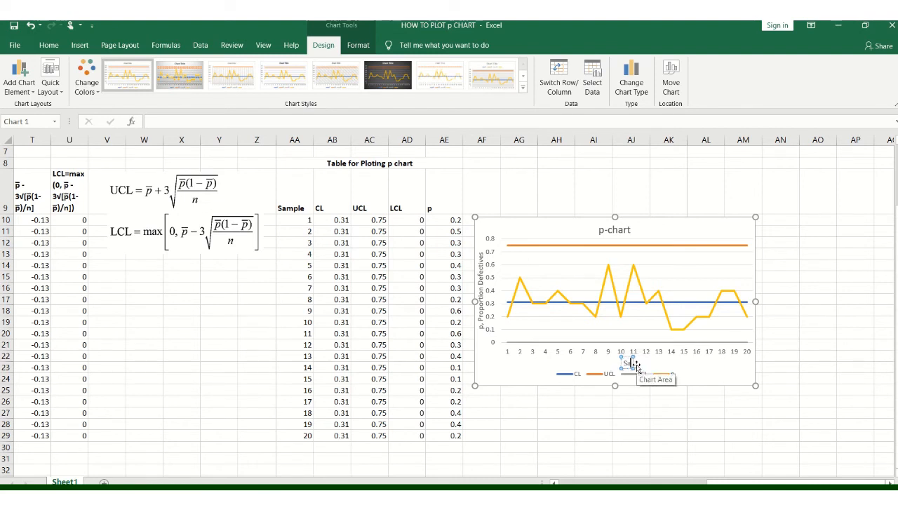
pyautogui.write('mpl')
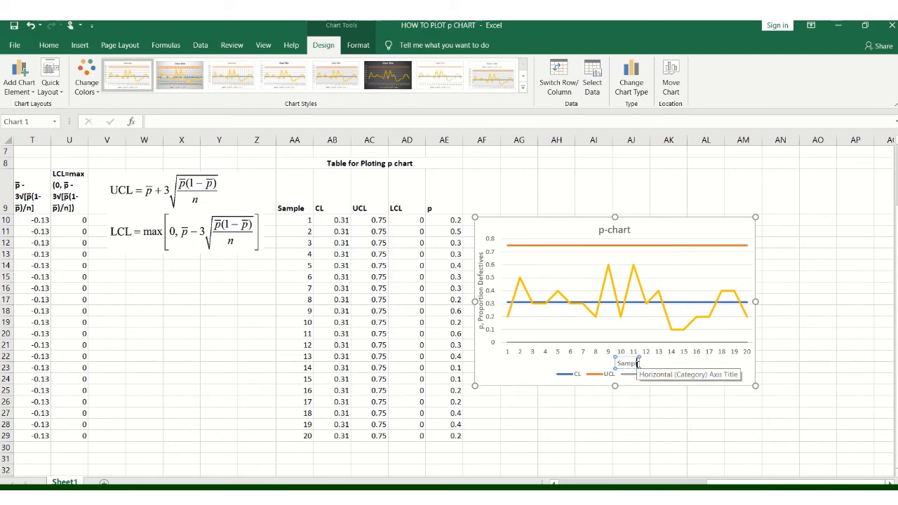
pyautogui.write('e')
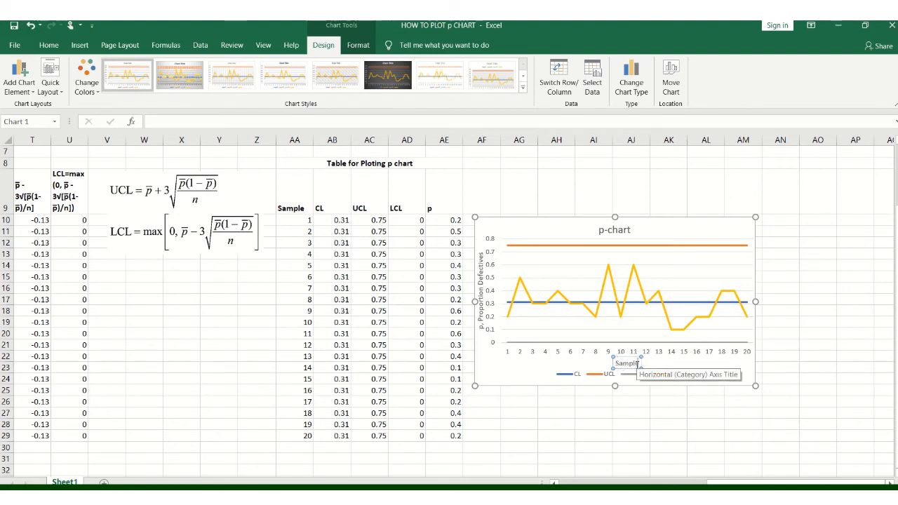
pyautogui.click(667, 411)
# - Set all text in the p-chart to font size 12 and colour it black
pyautogui.click(638, 316)
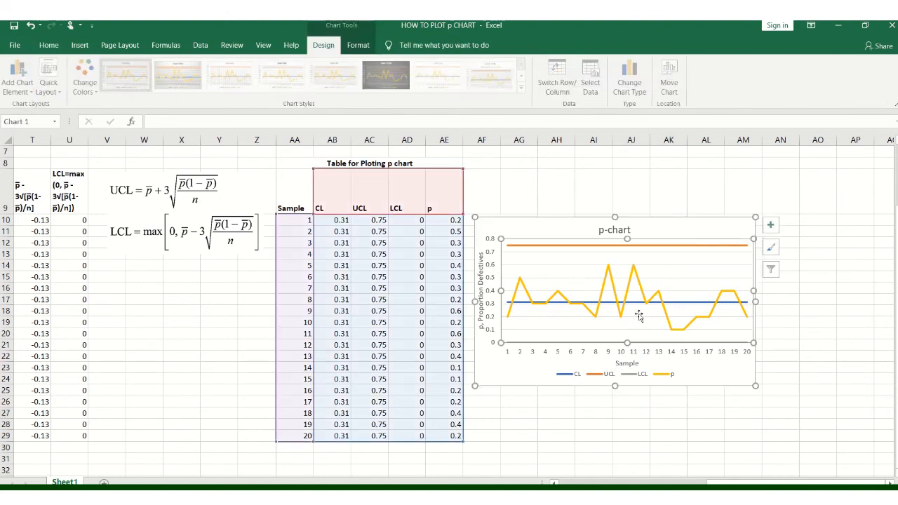
pyautogui.click(47, 45)
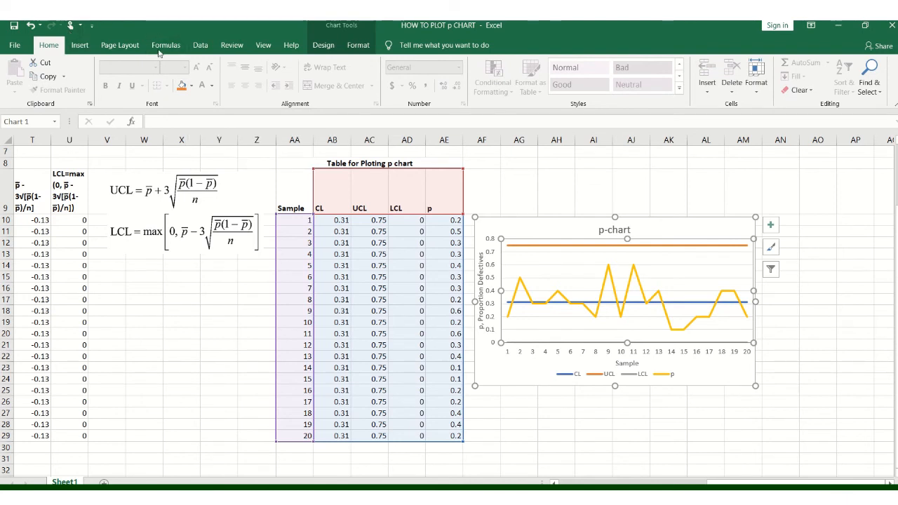
pyautogui.click(192, 86)
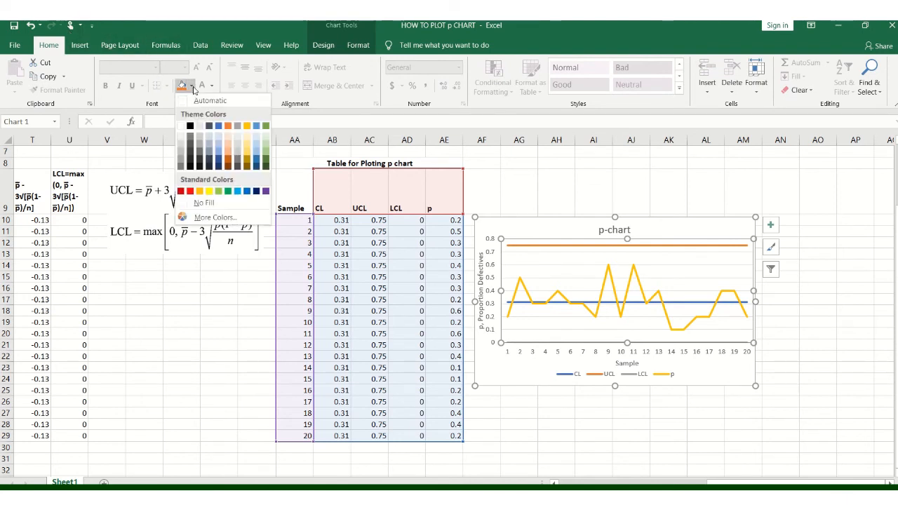
pyautogui.click(502, 239)
pyautogui.click(522, 235)
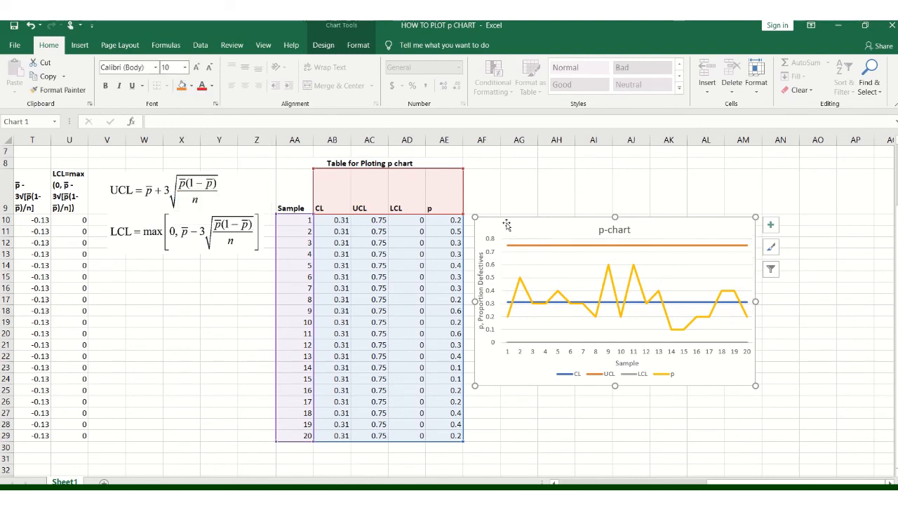
pyautogui.click(183, 69)
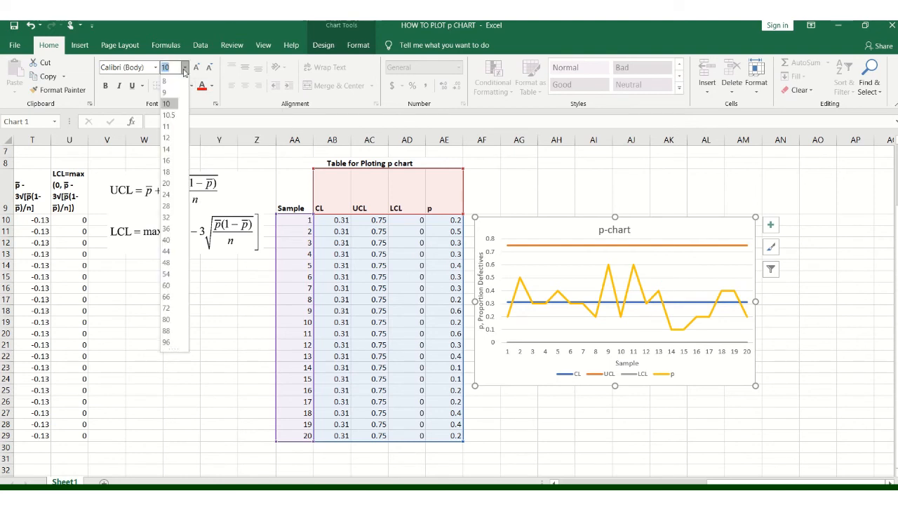
pyautogui.click(175, 140)
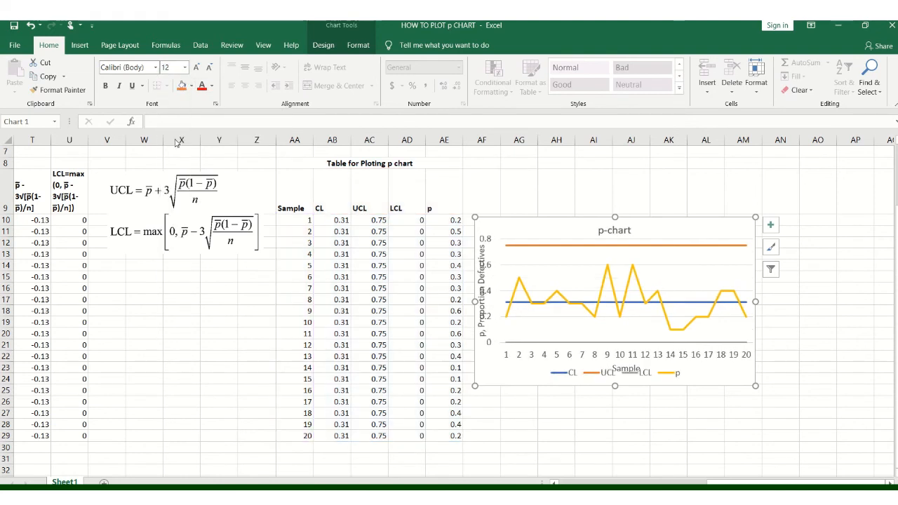
pyautogui.click(211, 85)
pyautogui.click(210, 126)
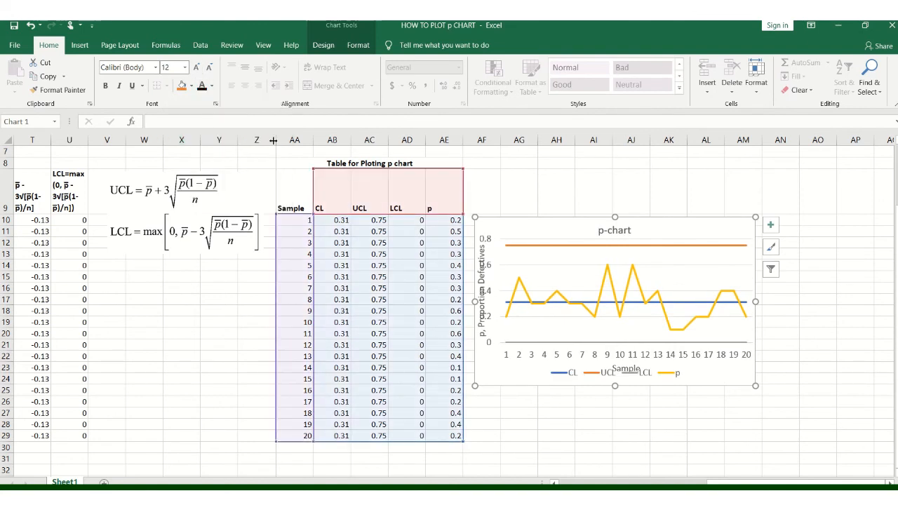
# - Enlarge the chart so it spans from column AF to about column AP and from row 9 to about row 25, and deselect it
pyautogui.moveTo(755, 385); pyautogui.dragTo(804, 388)
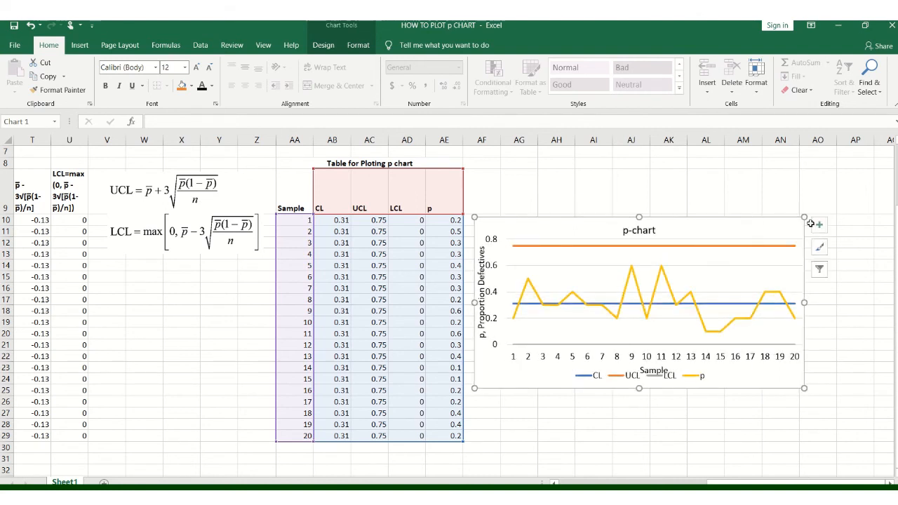
pyautogui.moveTo(804, 219); pyautogui.dragTo(825, 201)
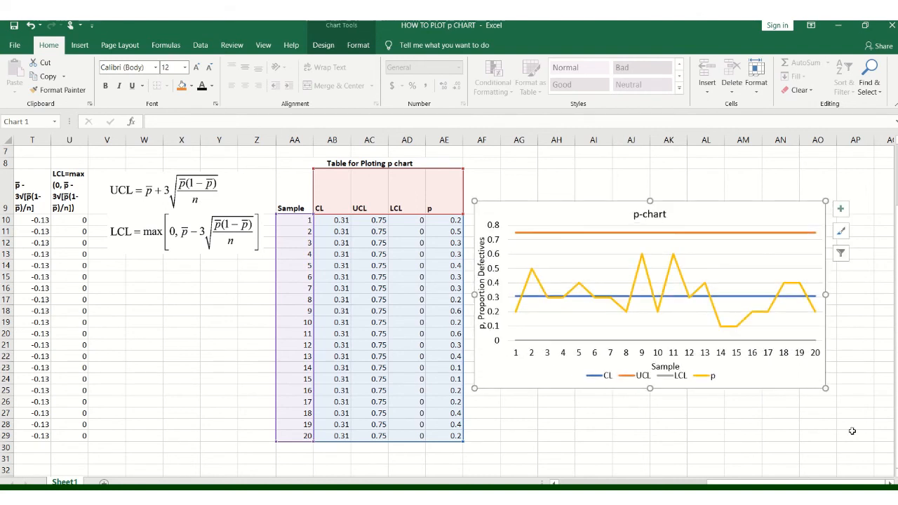
pyautogui.click(503, 254)
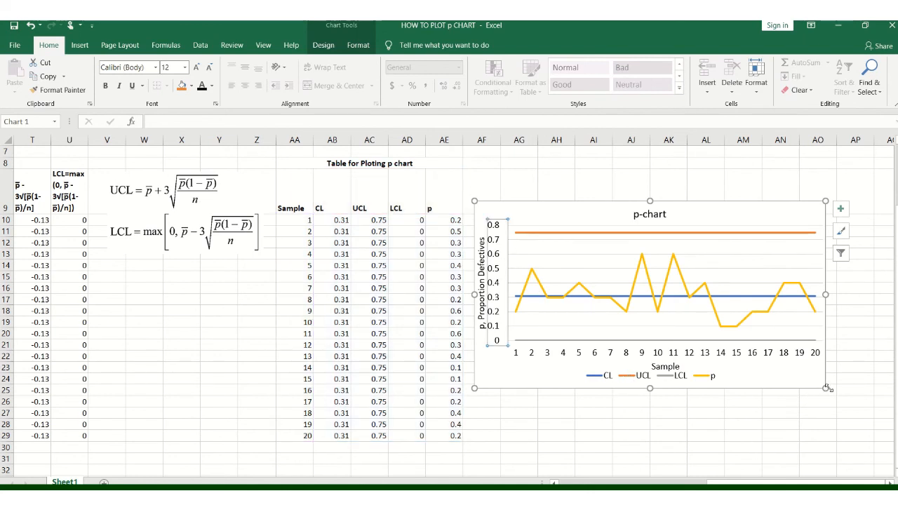
pyautogui.moveTo(826, 388); pyautogui.dragTo(854, 394)
pyautogui.click(835, 439)
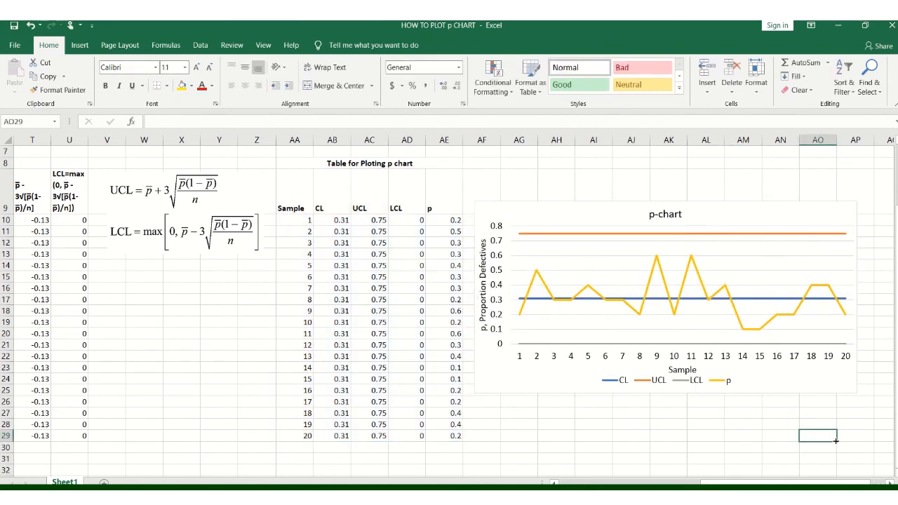